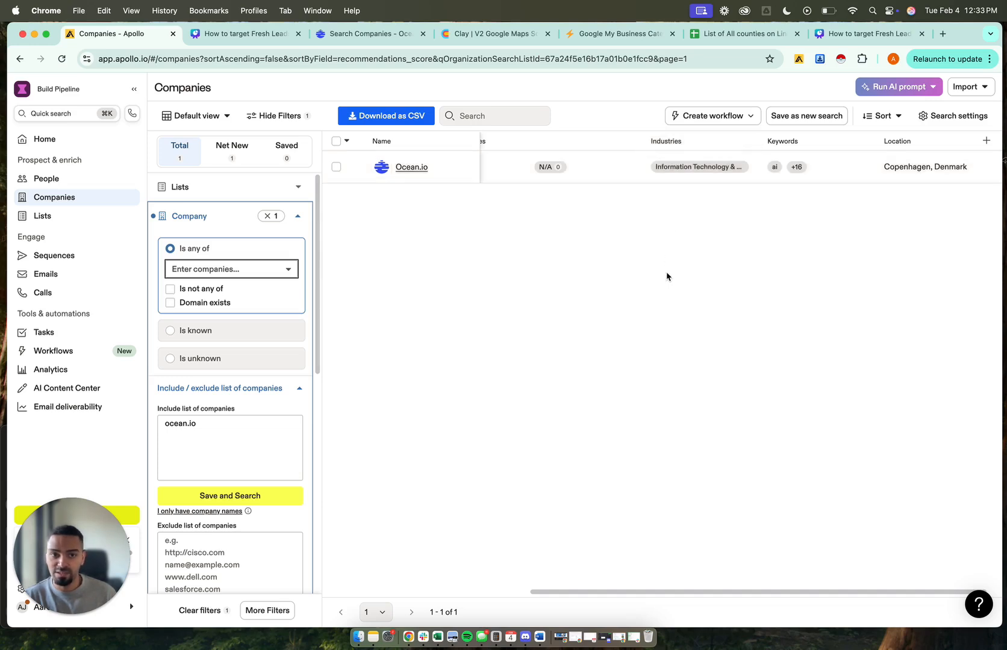
Expand the full keyword list of the Ocean.io company record and read through its keywords
drag(736, 593, 768, 599)
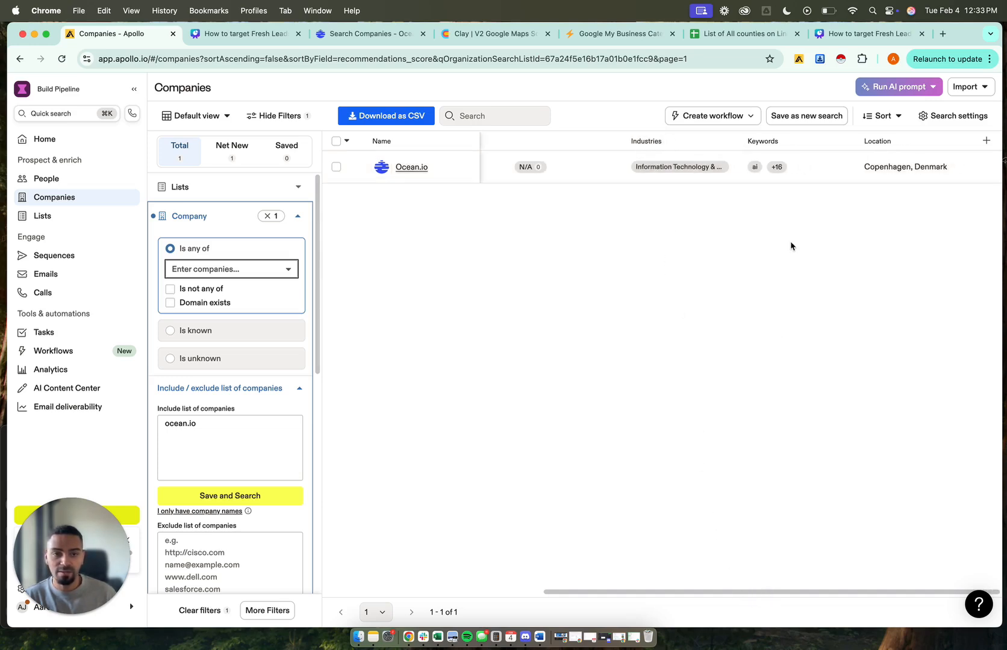
click(776, 167)
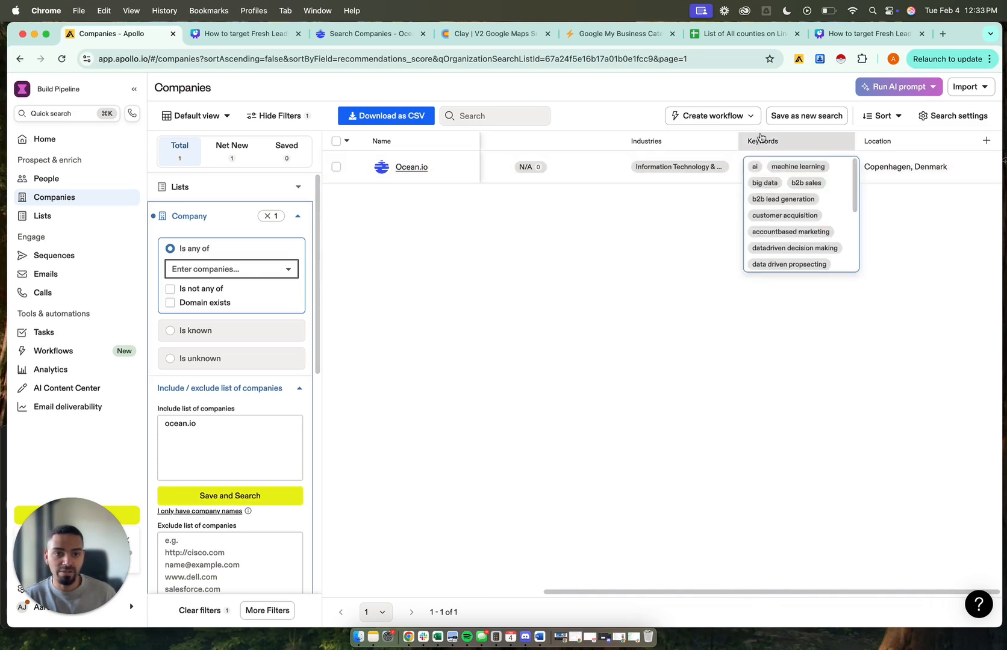
scroll(801, 239, down, 5)
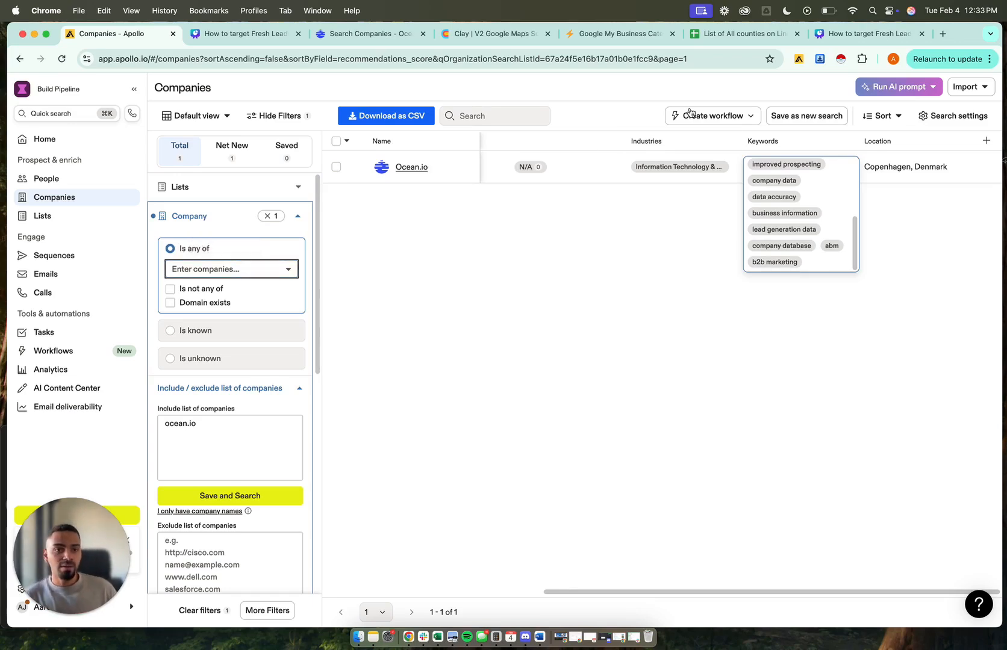
Show the Lookalikes slide in the Canva presentation and switch to the Ocean.io company search
click(846, 37)
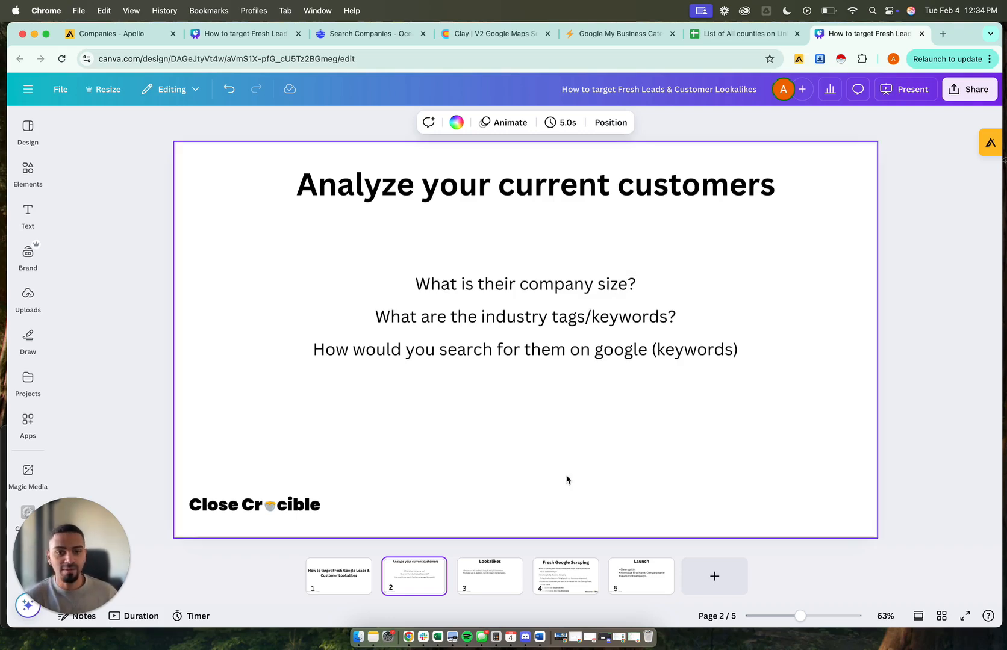
click(498, 589)
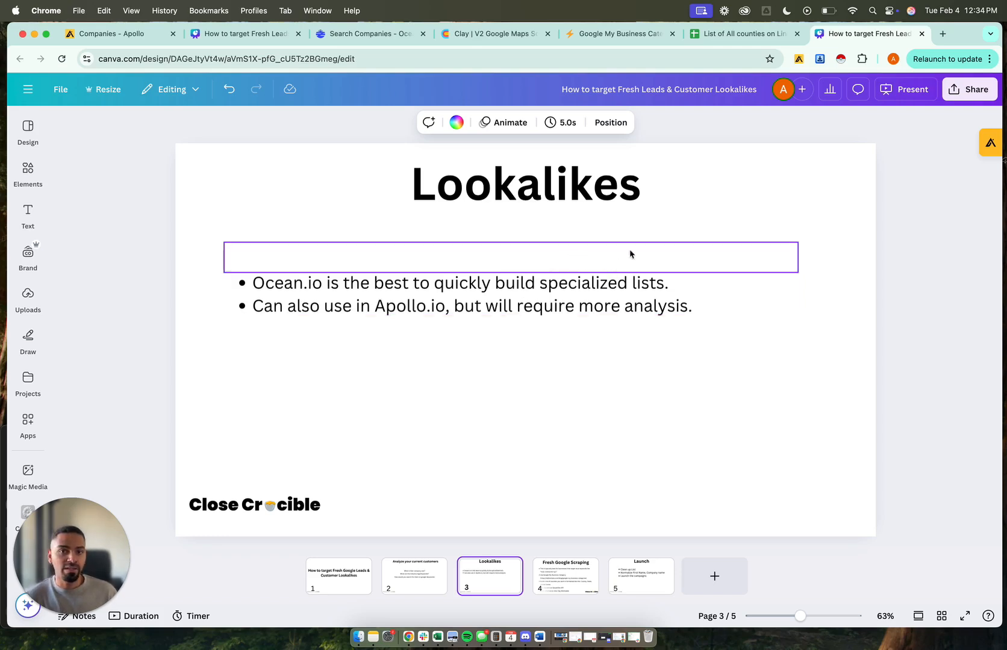
click(373, 36)
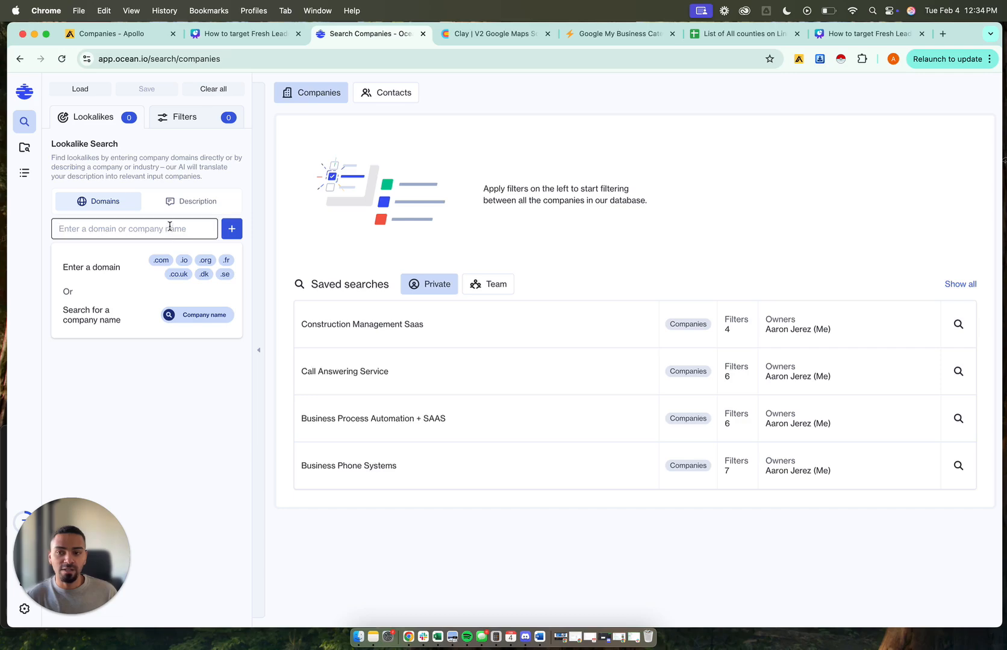
Search Google for "hvac contractor nyc" in a new browser tab and open the Arista Air website from the results
click(938, 40)
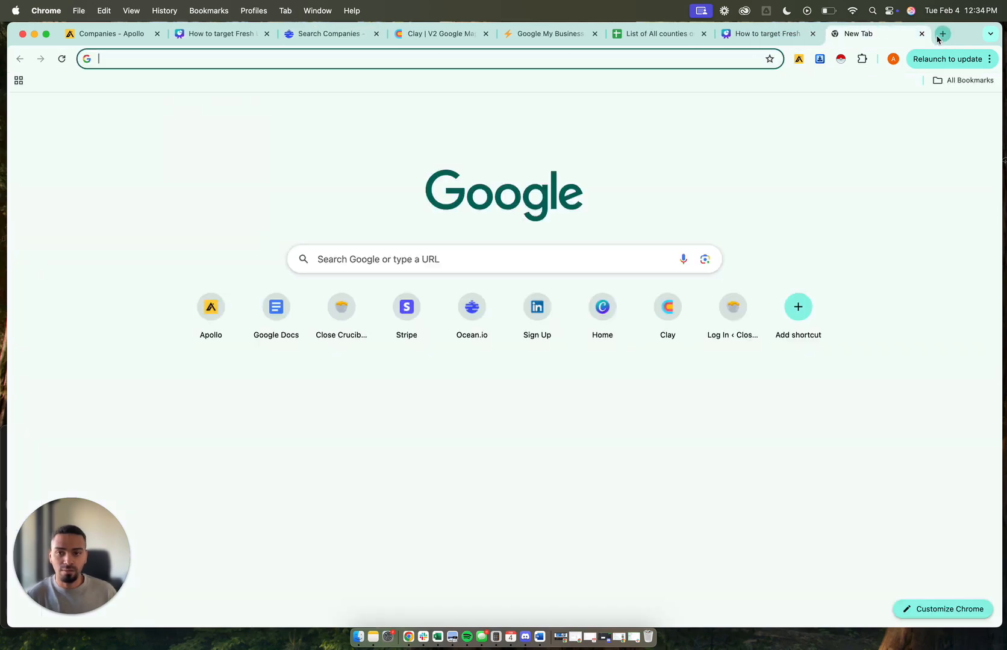
text(hva)
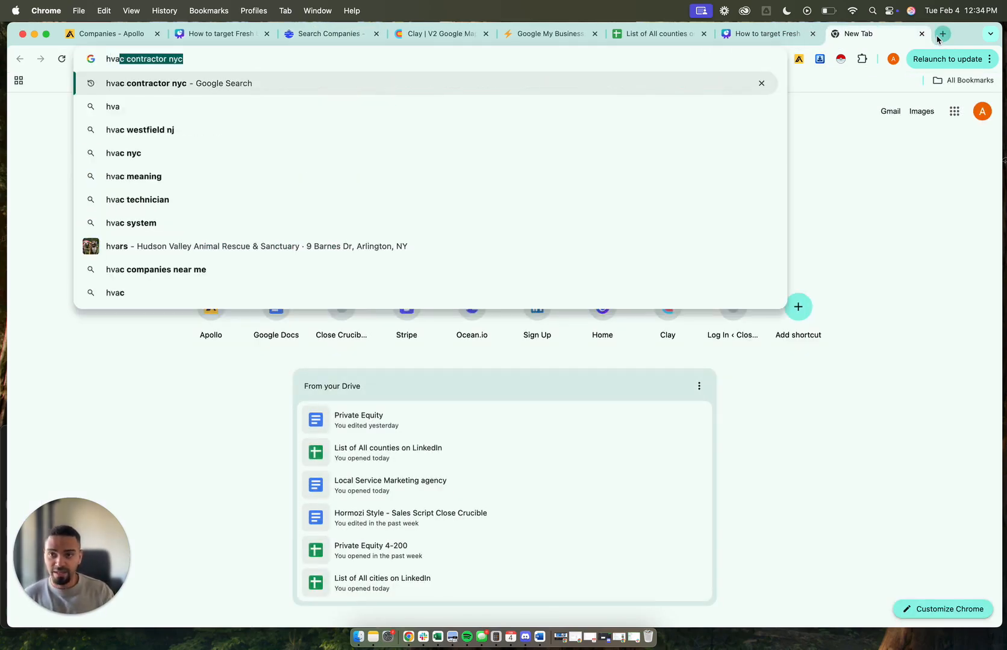
key(Return)
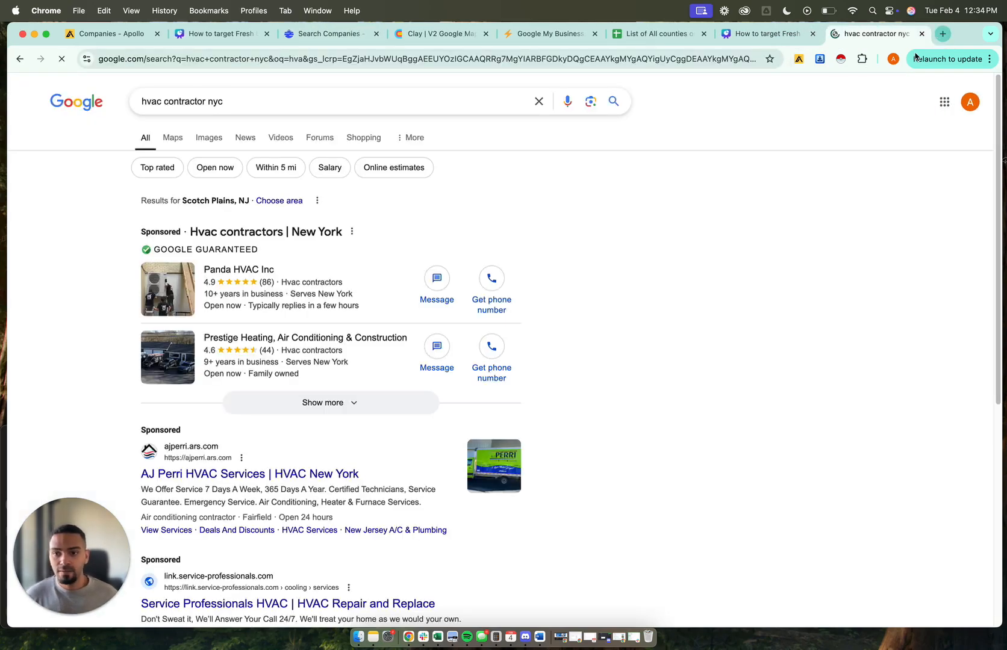
scroll(397, 272, down, 3)
scroll(397, 272, down, 10)
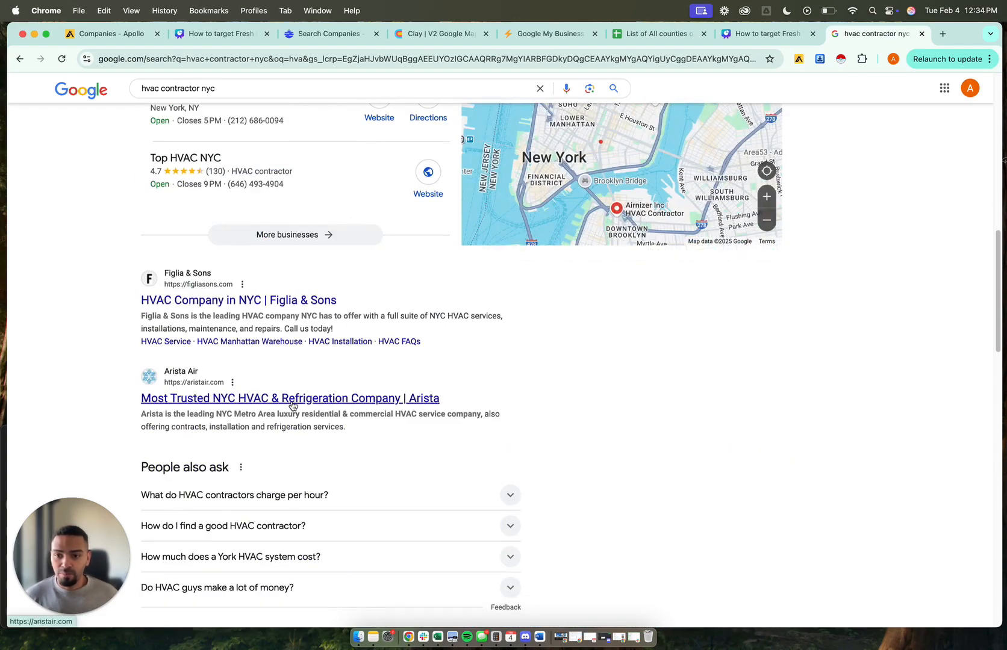
click(293, 398)
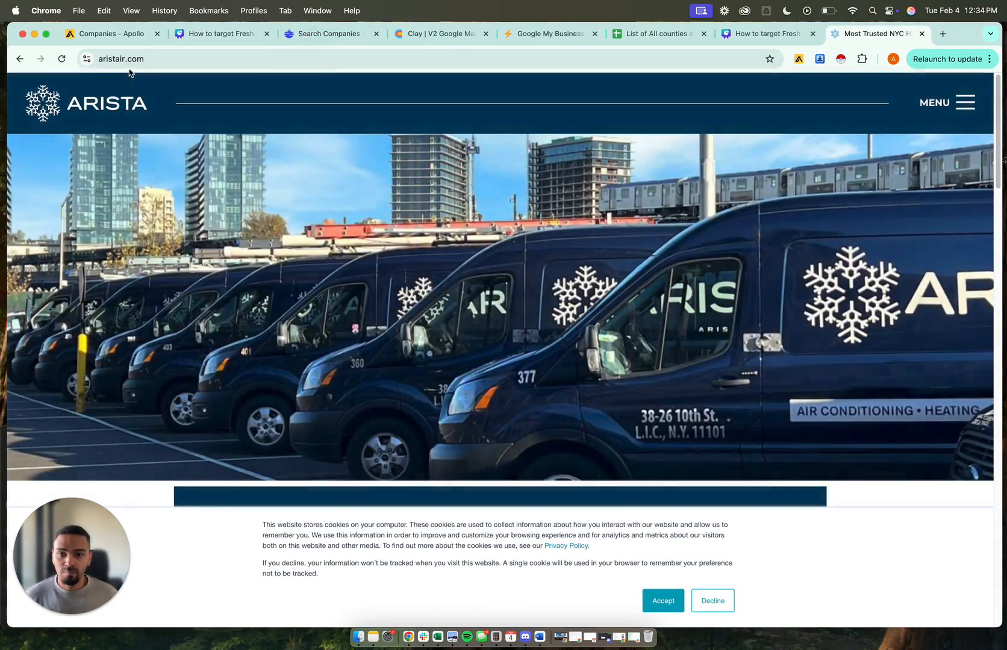
Copy the aristair.com web address and add Arista Air Conditioning Corp. as a lookalike domain in Ocean.io
click(129, 63)
right_click(129, 63)
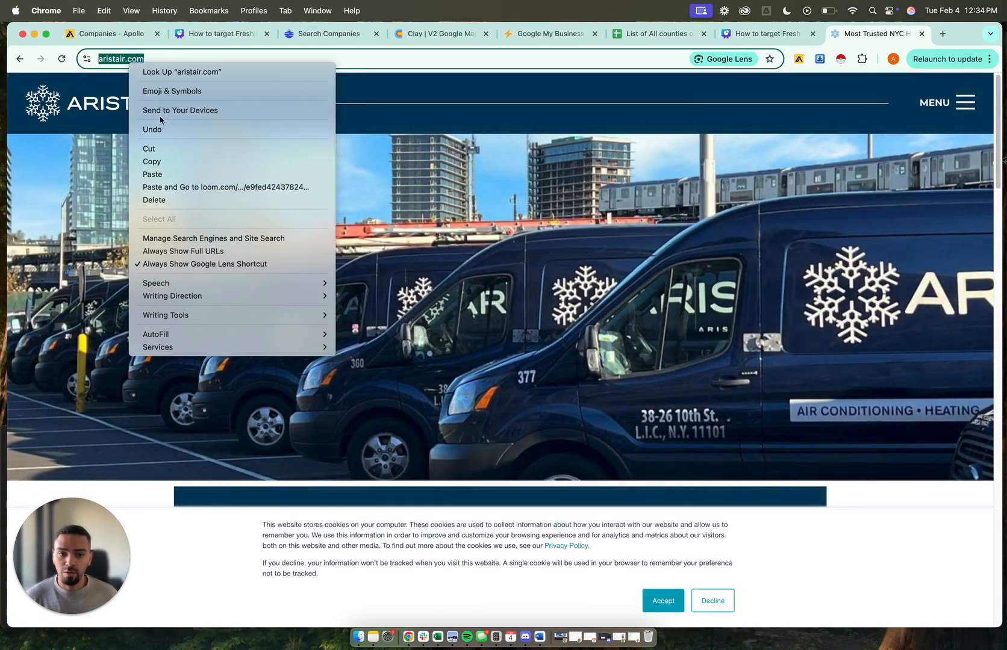
click(158, 160)
click(322, 31)
click(147, 234)
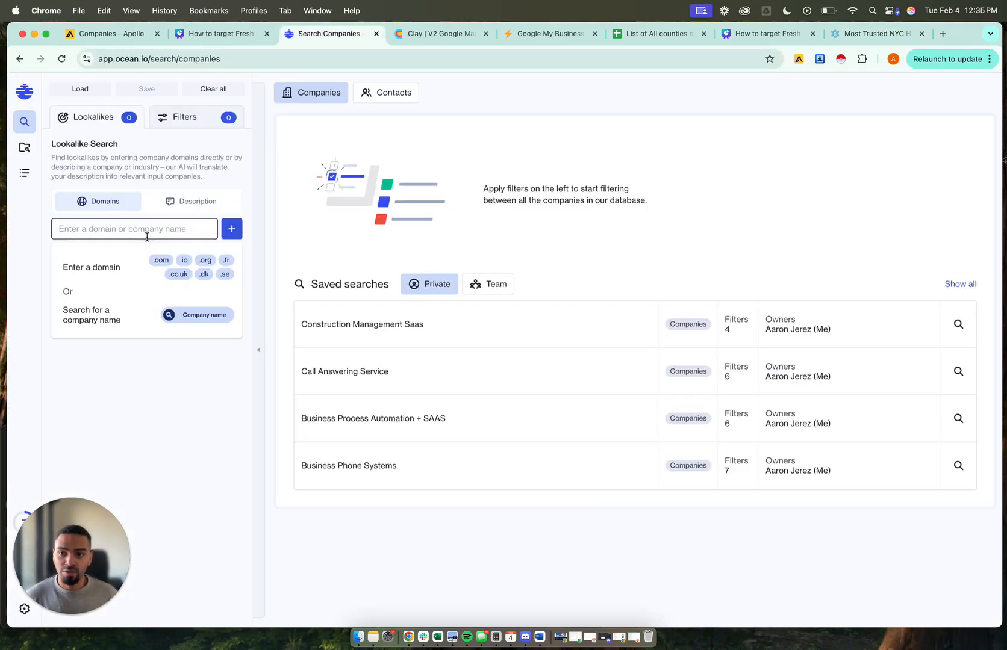
key(super+v)
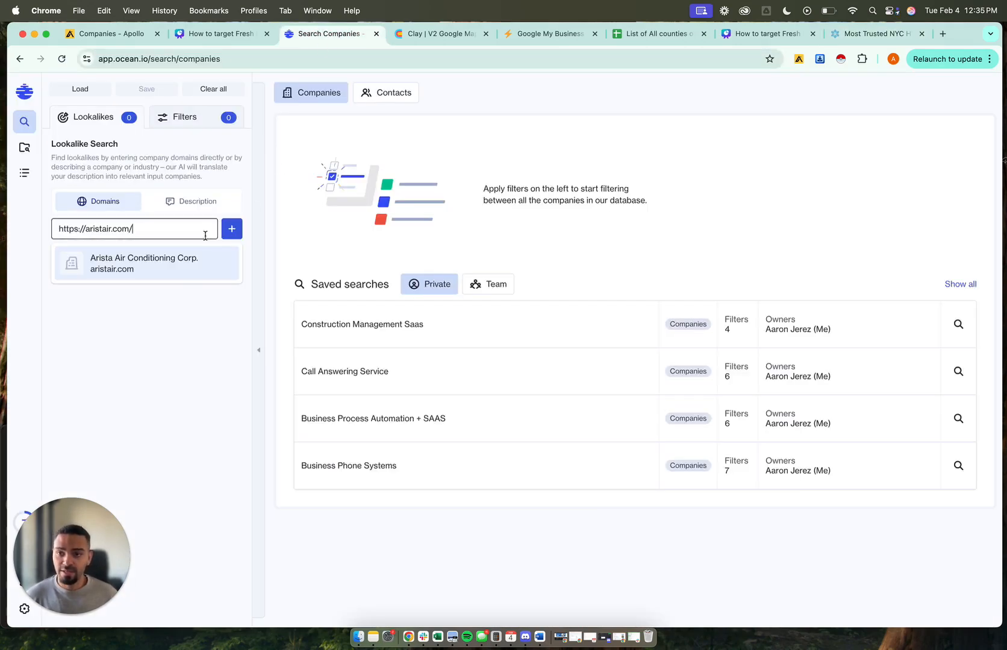
click(188, 276)
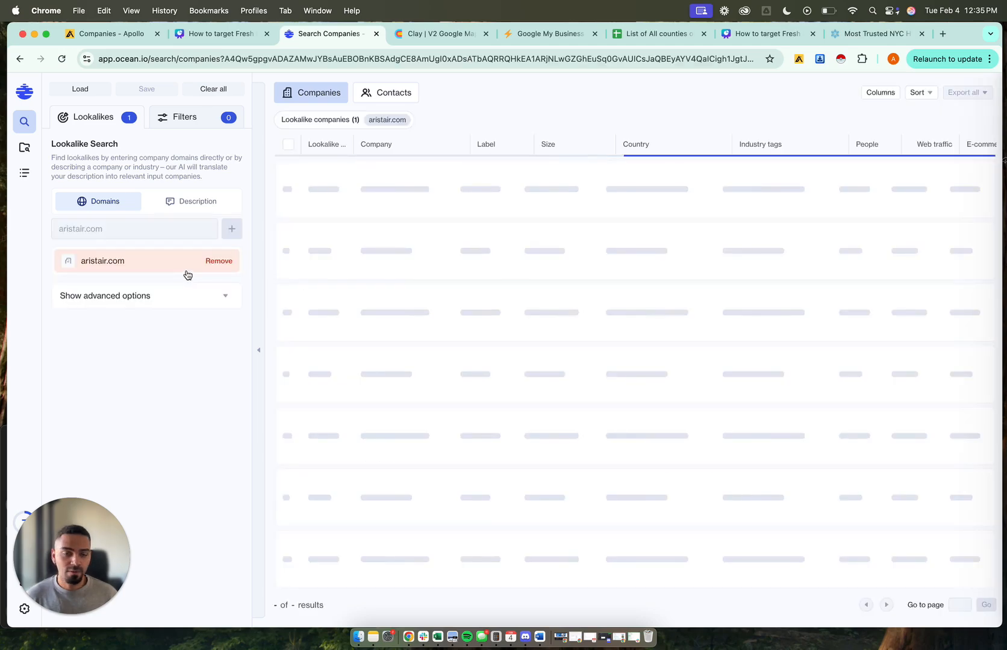
Return to the Google results for HVAC contractors and open the Donnelly Mechanical website
click(873, 34)
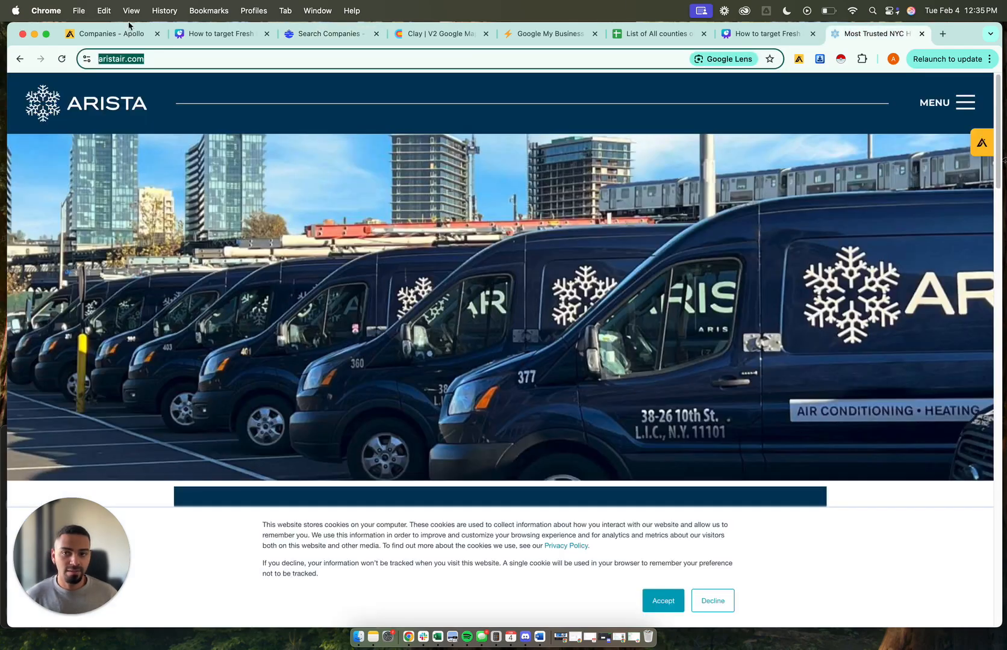
click(19, 58)
scroll(108, 253, down, 5)
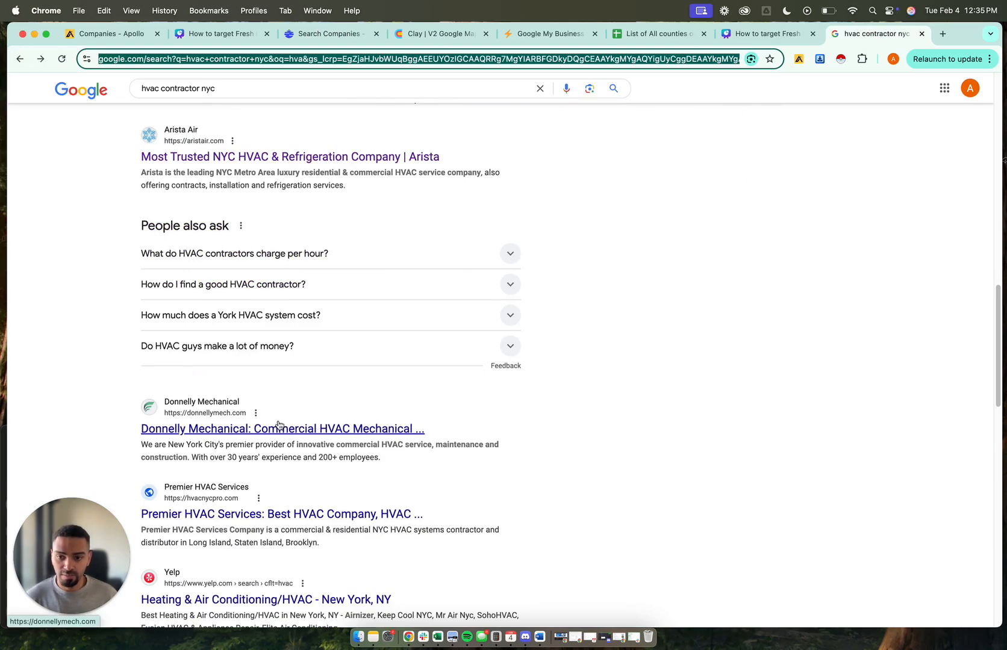
scroll(279, 425, down, 2)
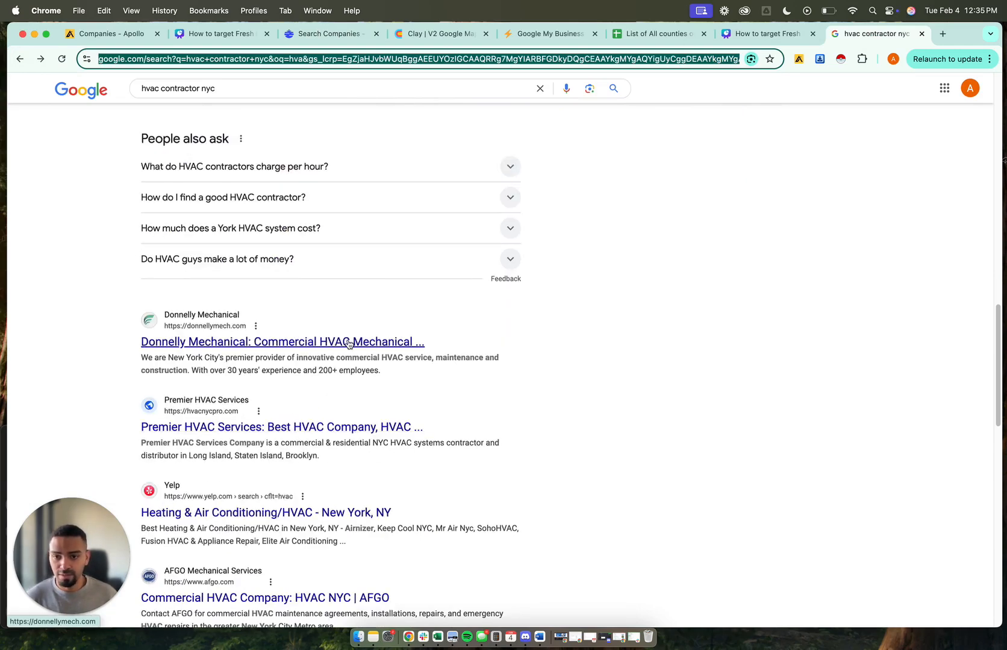
click(349, 342)
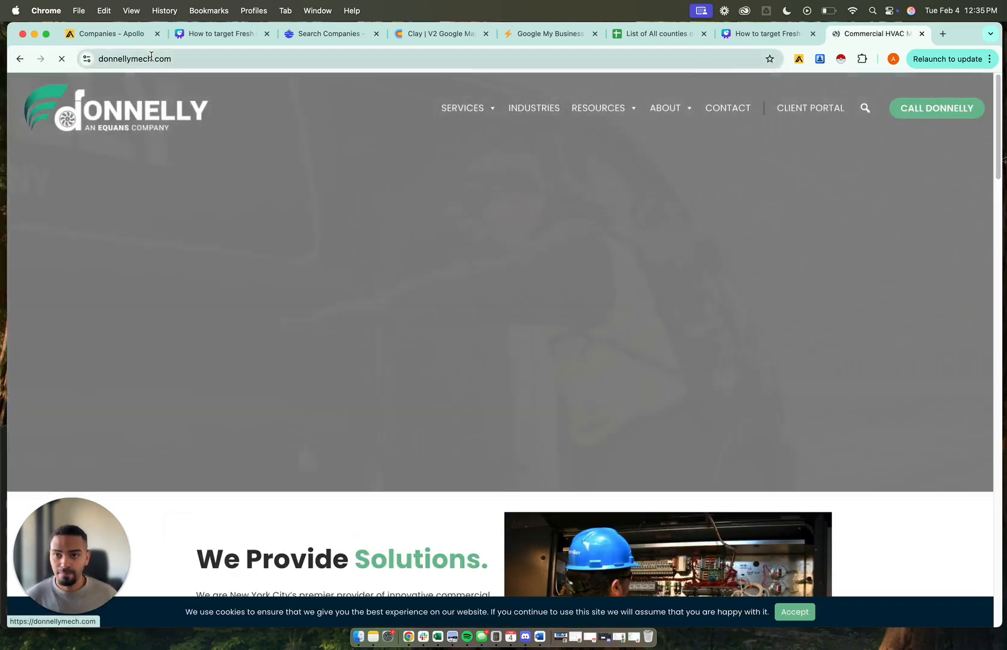
Copy the donnellymech.com web address and add Donnelly Mechanical as a second lookalike domain in Ocean.io
click(155, 59)
right_click(155, 59)
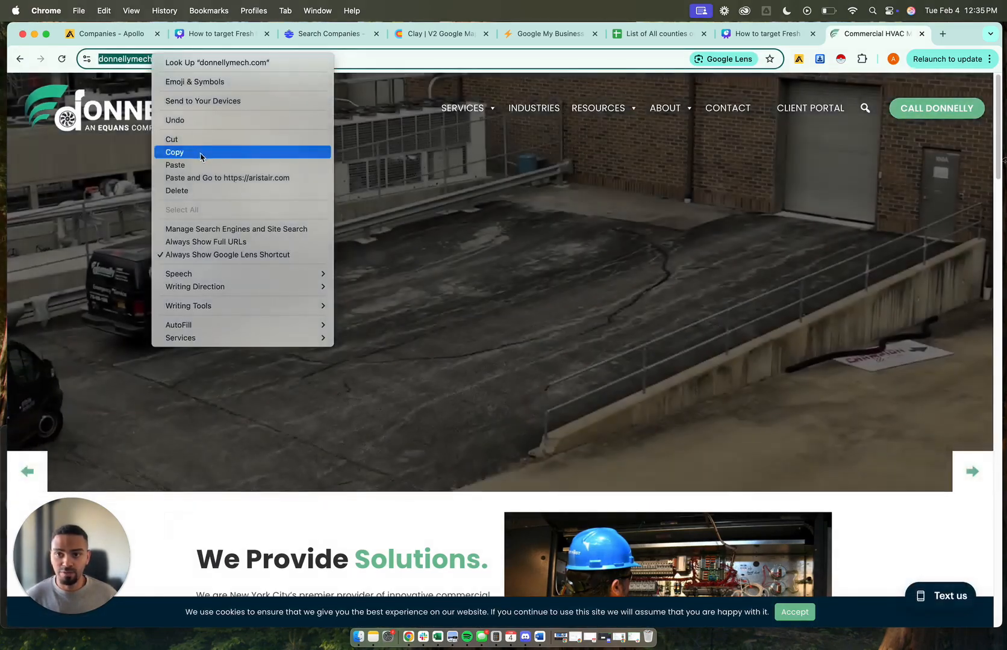
click(199, 151)
click(332, 33)
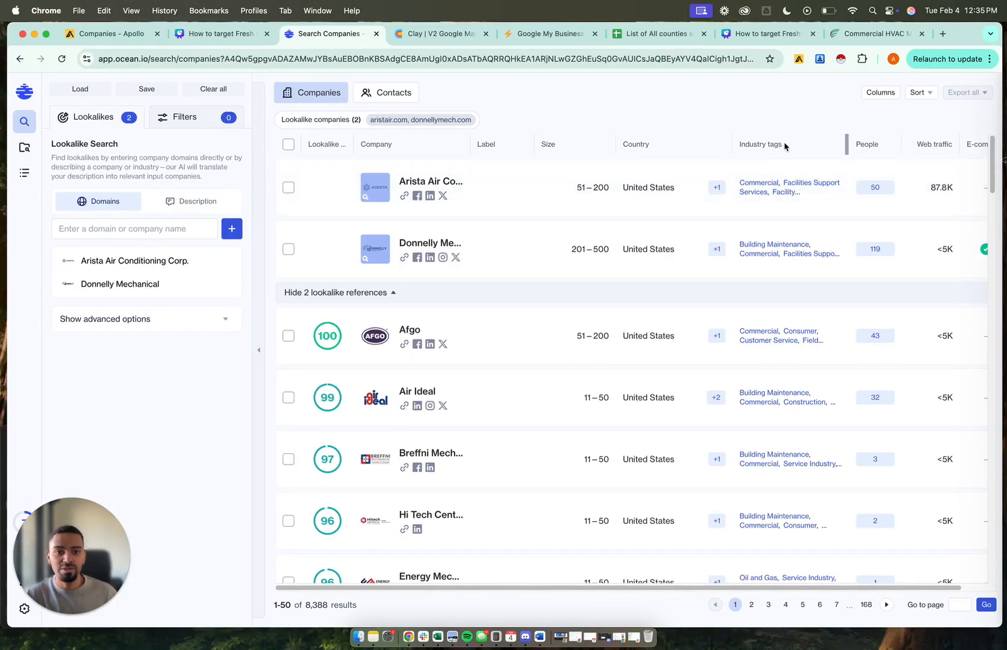
Set the lookalike search's minimum relevance to Very high >85 in the advanced options
drag(573, 591, 634, 594)
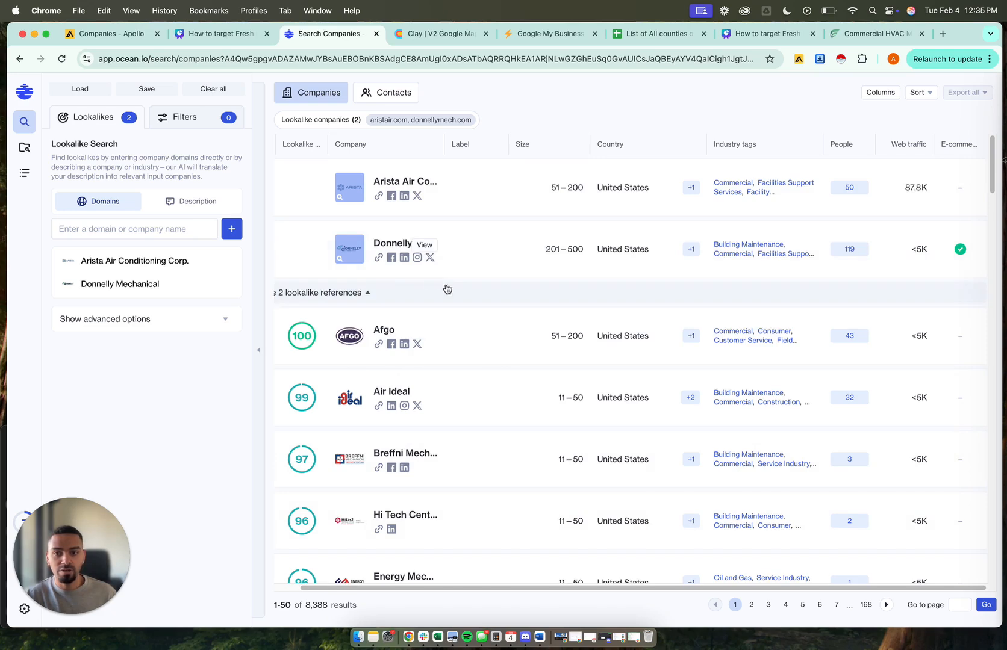
scroll(473, 459, down, 1)
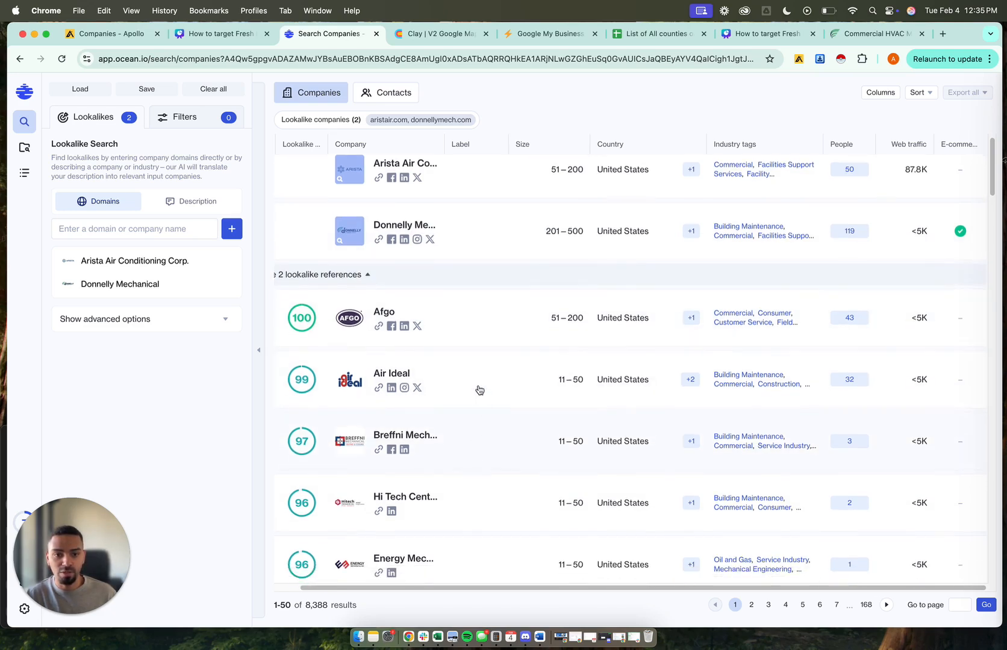
click(135, 320)
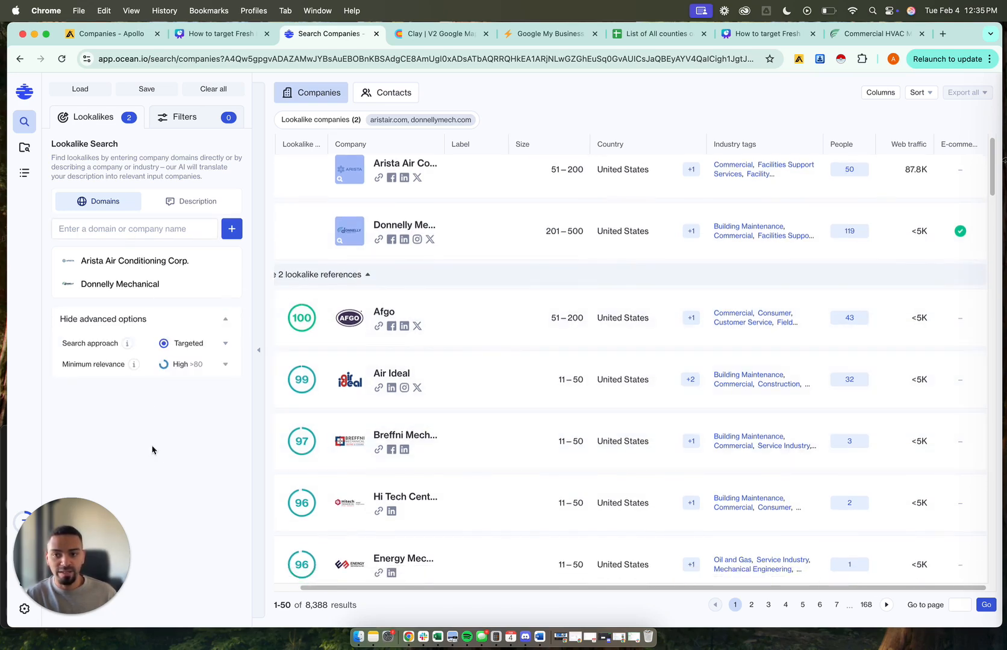
click(198, 364)
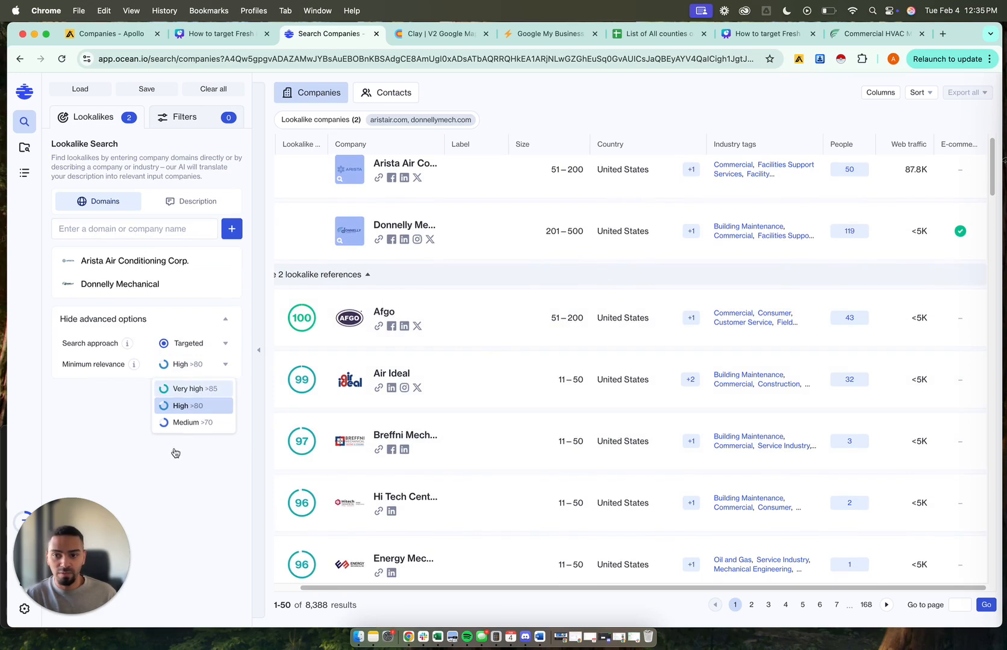
click(194, 391)
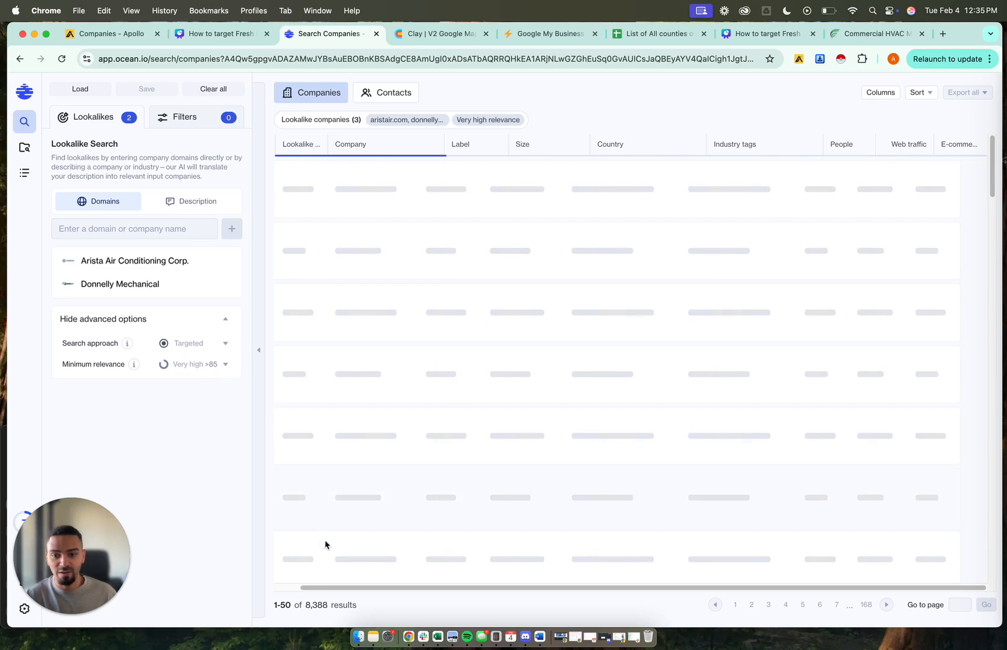
Look through the available company filters and the lookalike results, and expand the Keywords filter
click(195, 119)
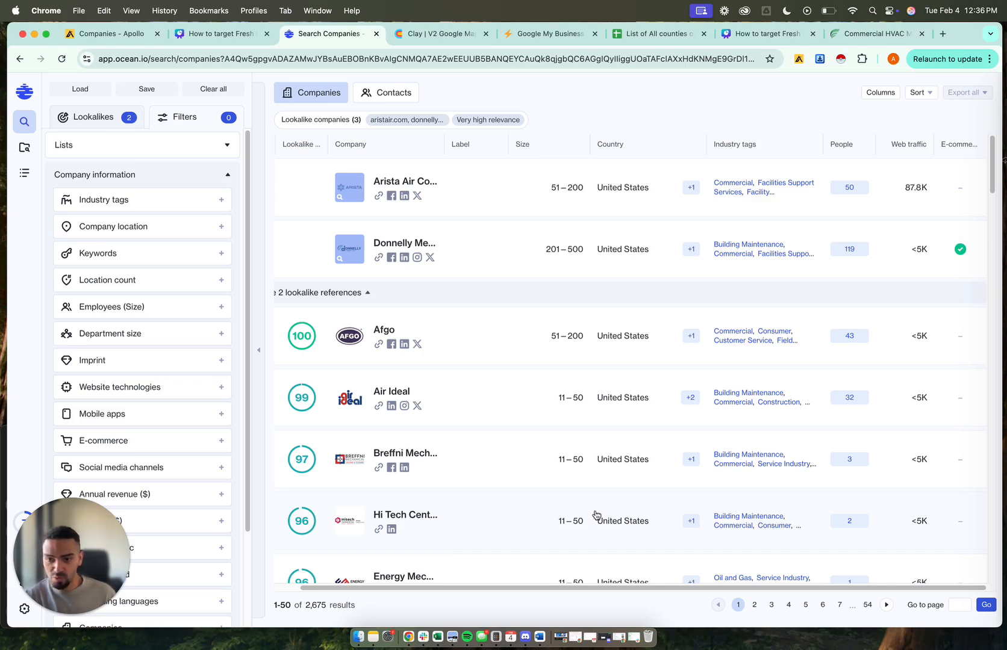
scroll(596, 515, down, 2)
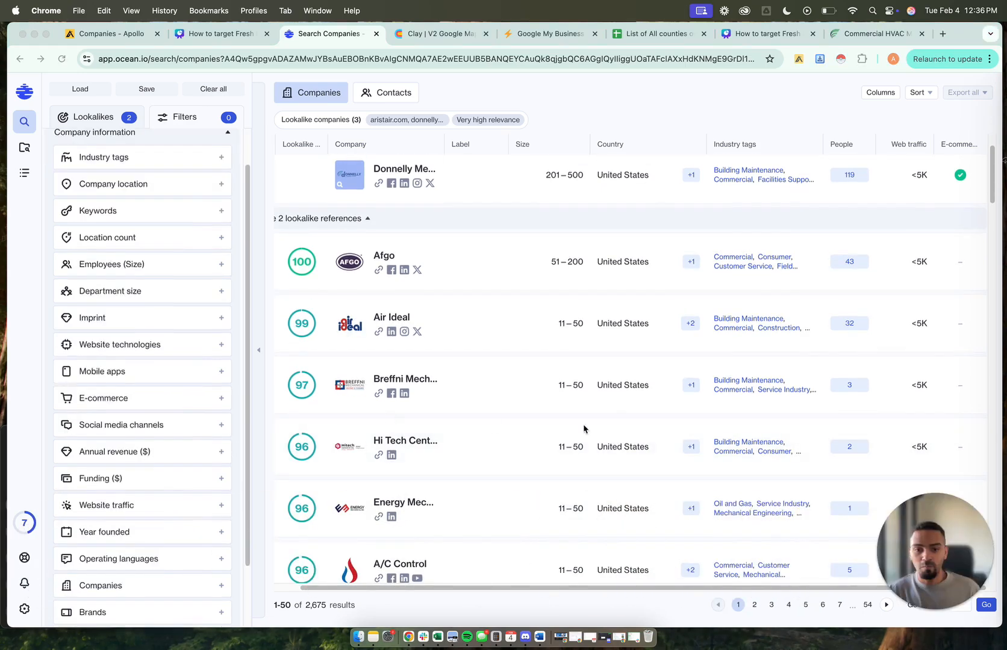
scroll(583, 429, down, 5)
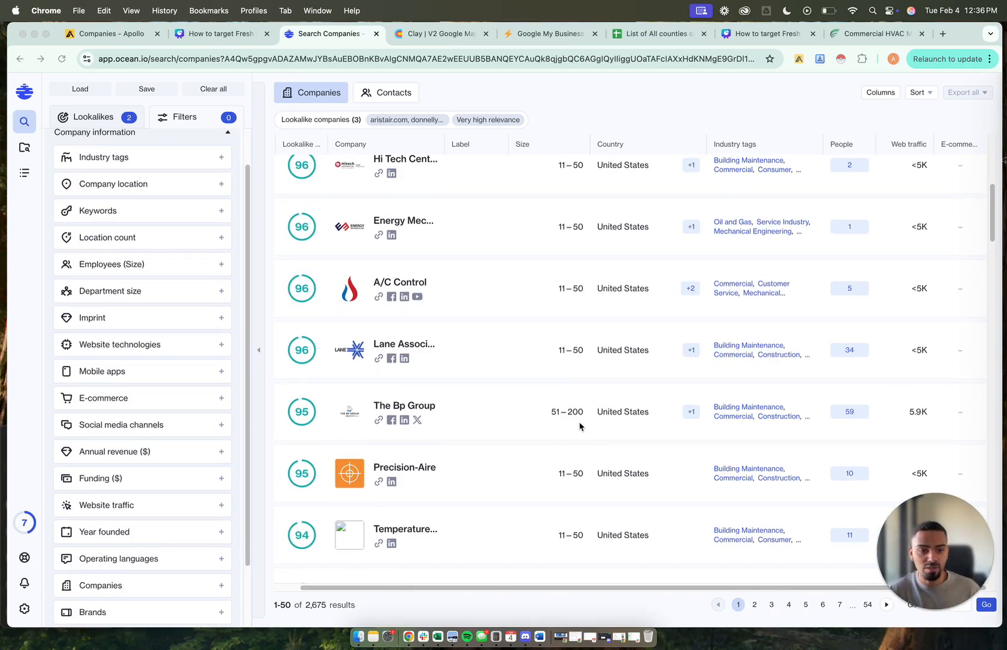
scroll(580, 427, up, 2)
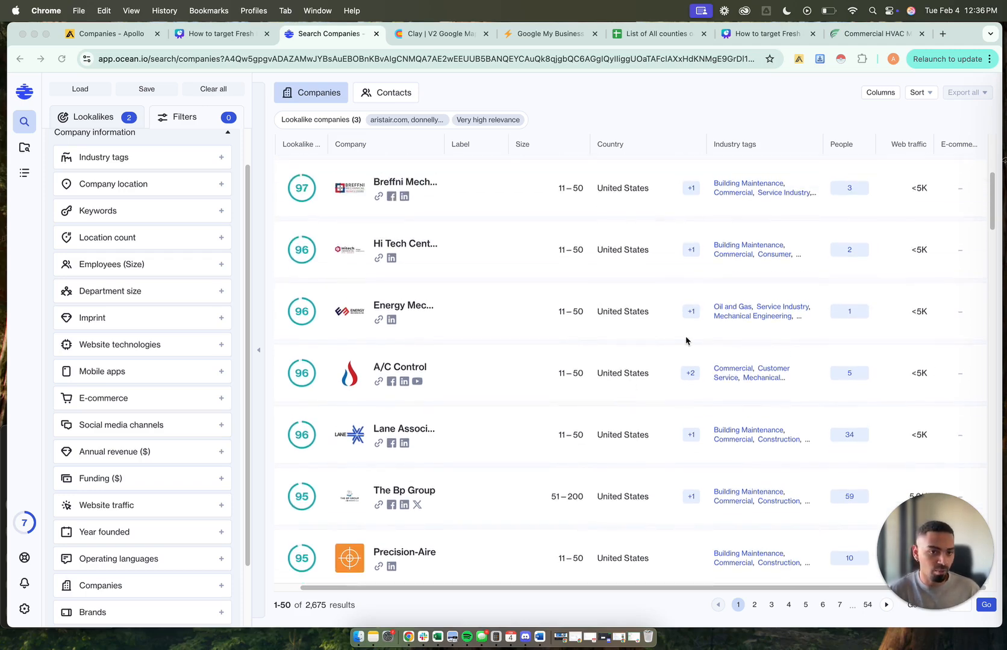
scroll(686, 341, up, 1)
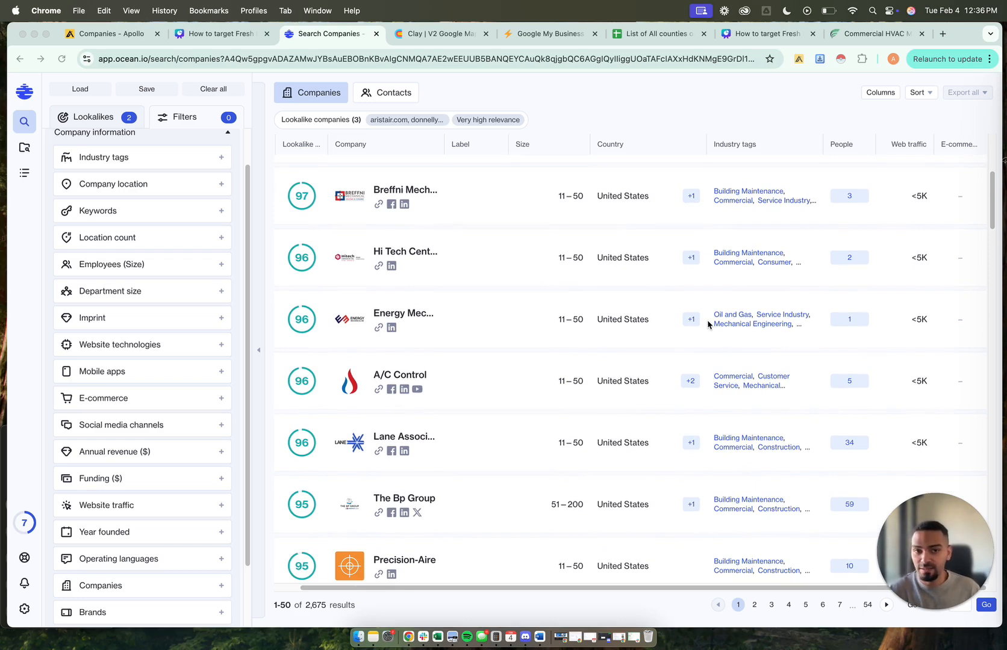
scroll(156, 163, up, 2)
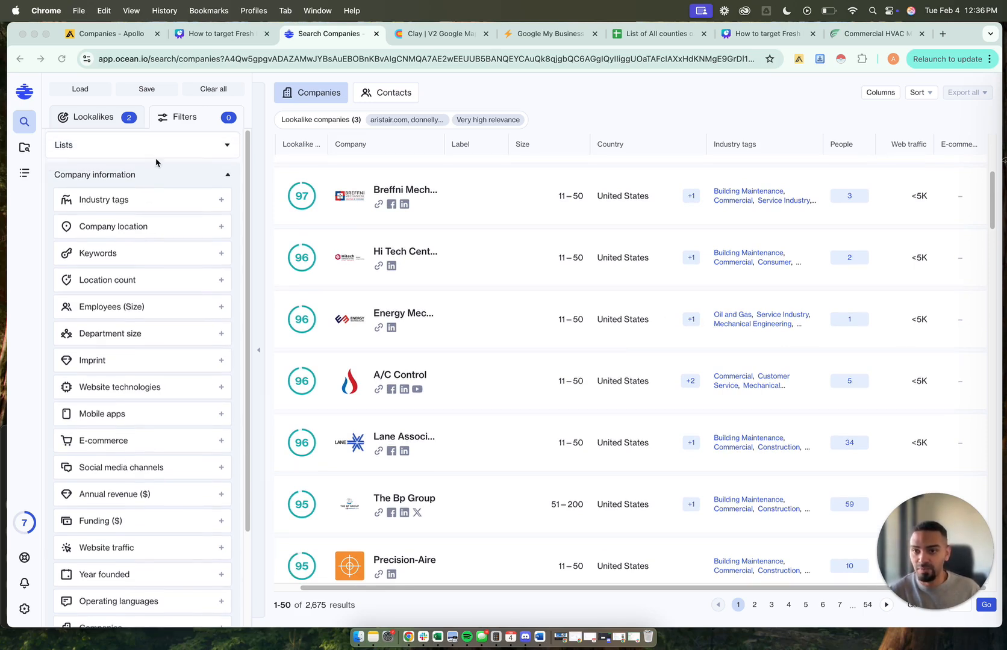
click(117, 255)
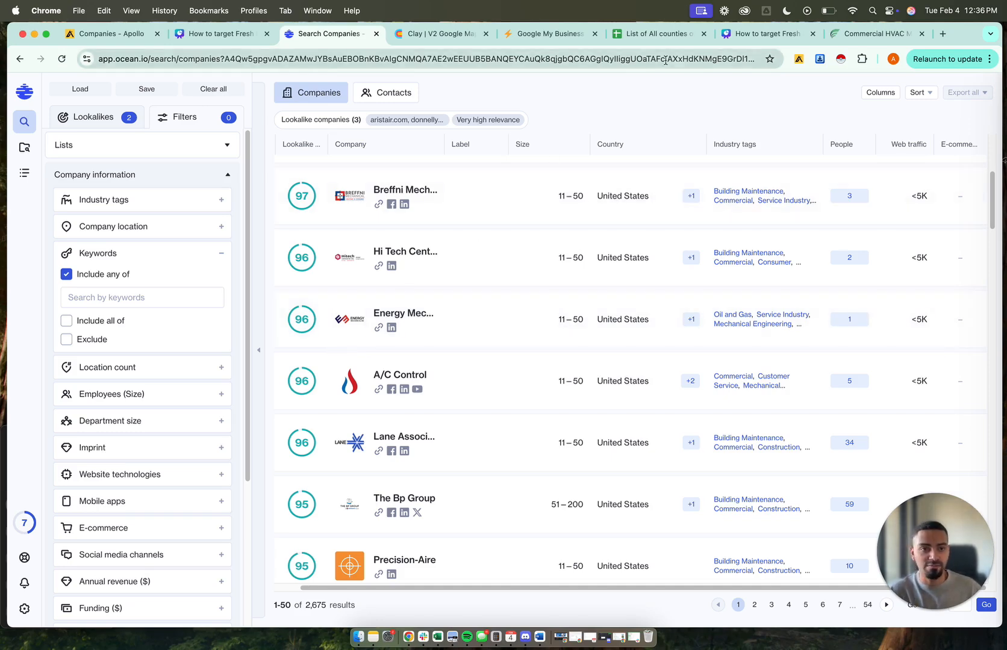
Revisit the Lookalikes slide in the Canva presentation and return to the Ocean.io search results
click(741, 39)
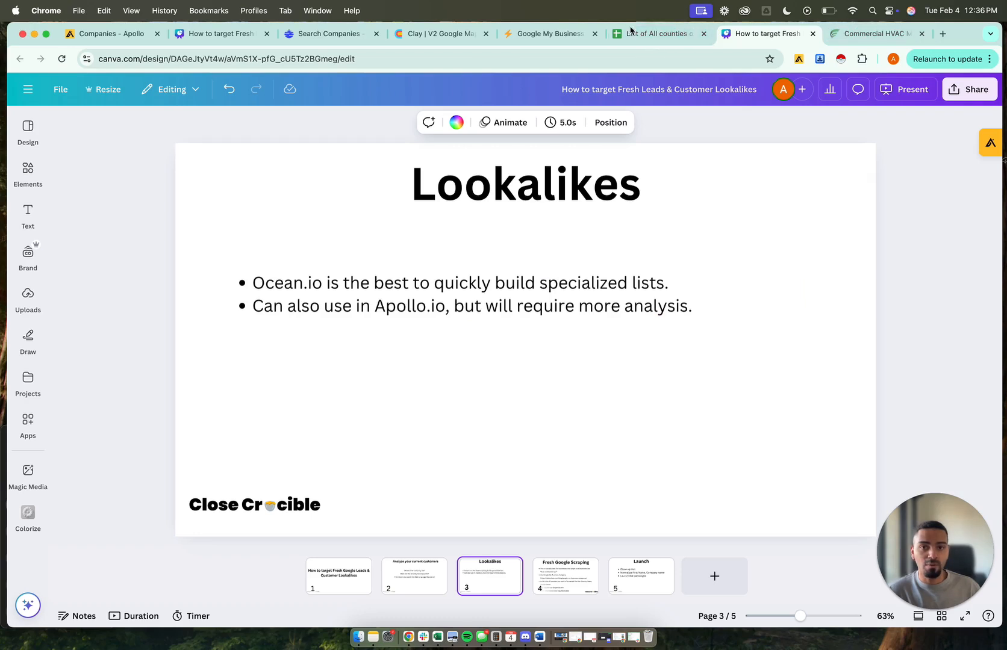
click(325, 38)
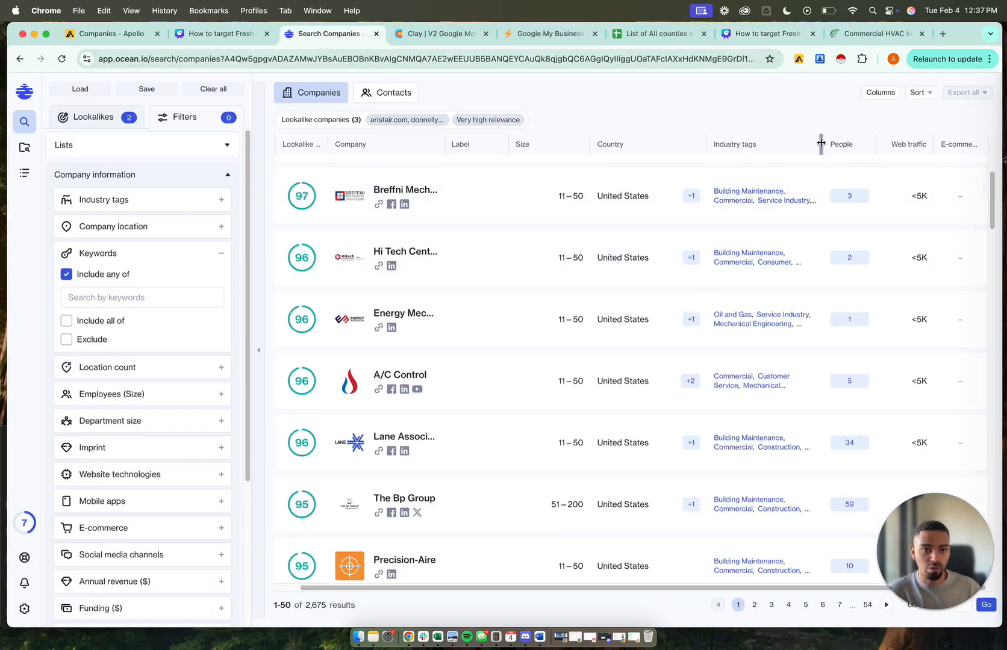
Widen the Industry tags column in the lookalike results, and switch to the Apollo companies search
drag(822, 144, 948, 152)
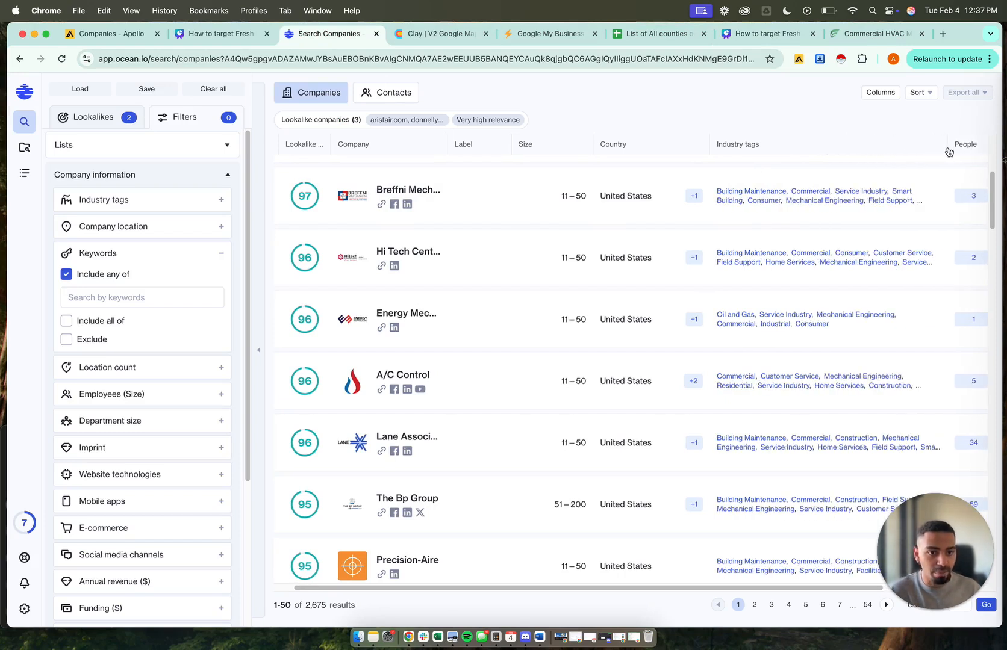
click(102, 28)
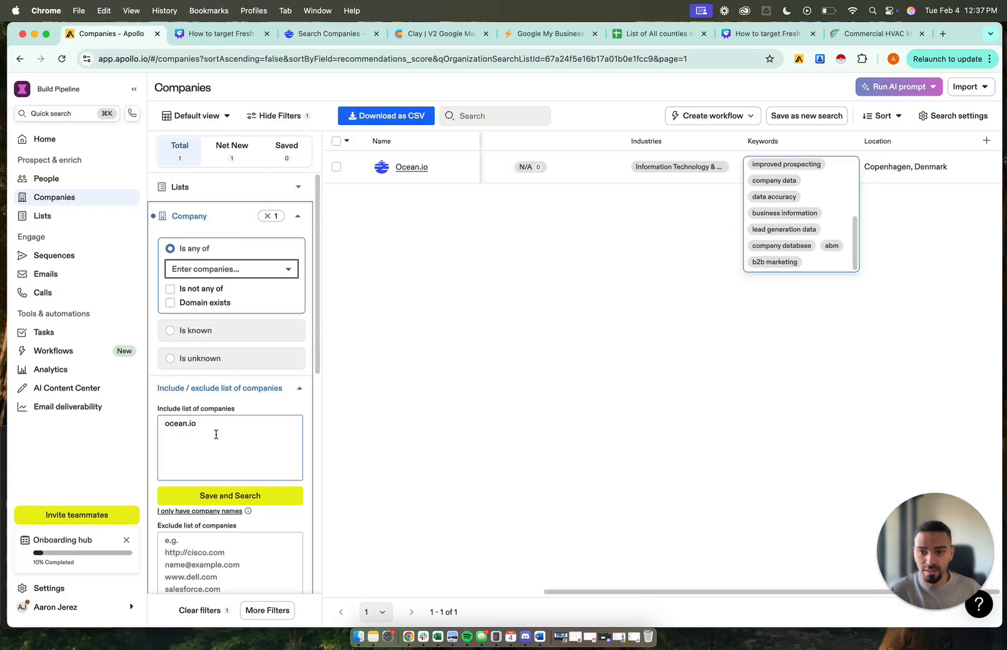
Clear ocean.io from the include list of companies and expand the Company Keywords filter under Industry & Keywords
drag(216, 434, 144, 426)
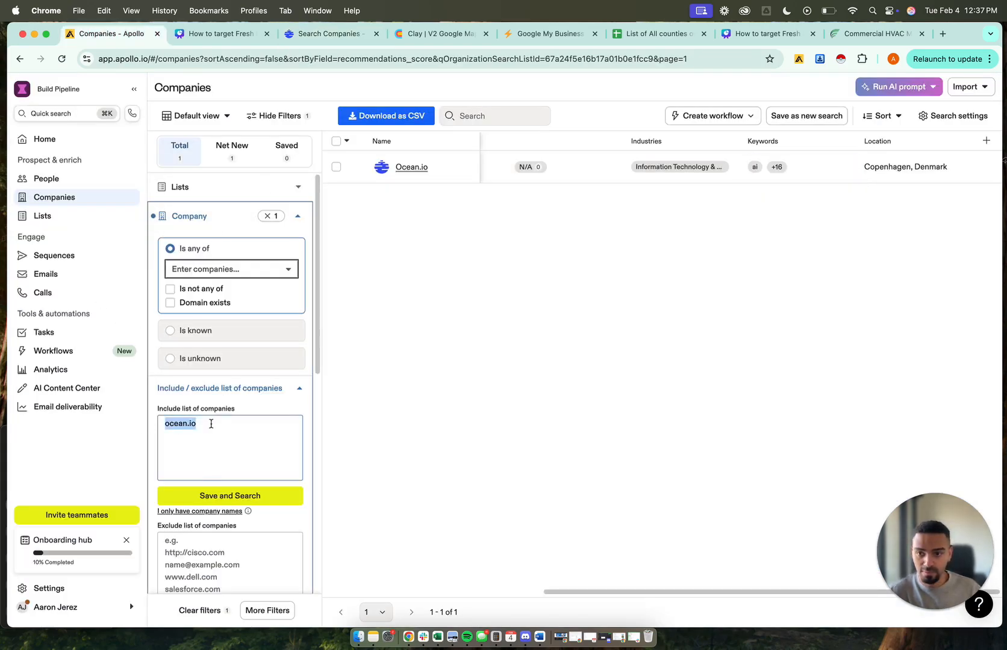
key(BackSpace)
scroll(236, 505, down, 10)
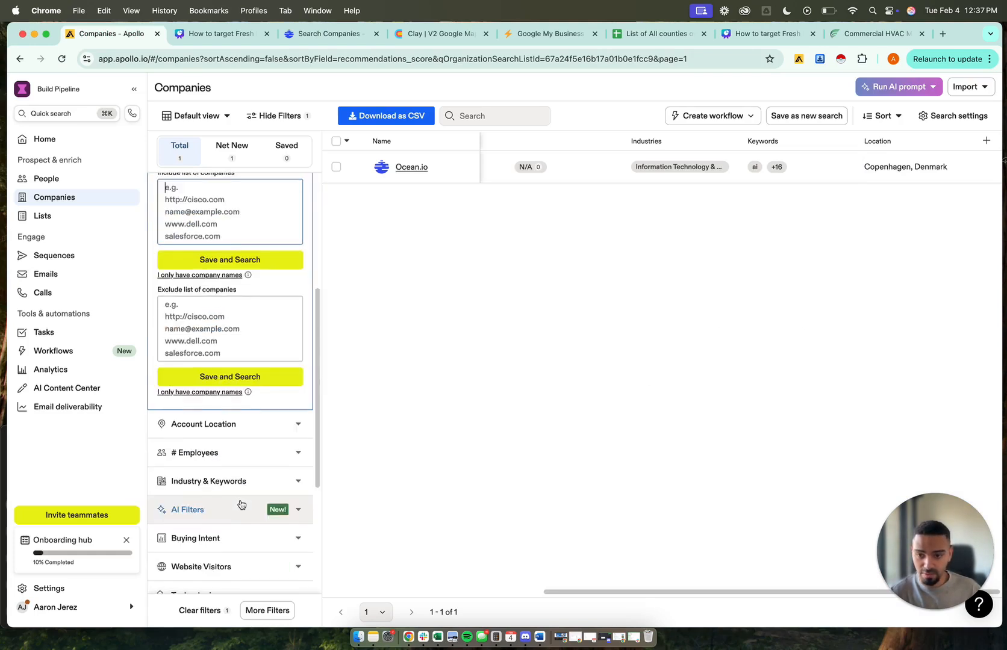
click(234, 297)
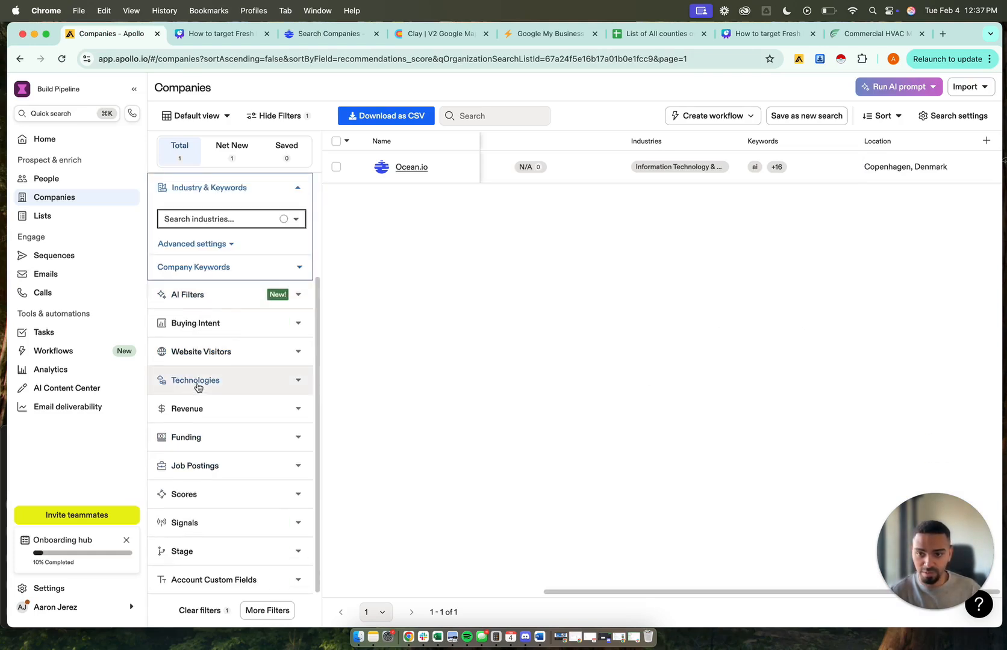
click(233, 266)
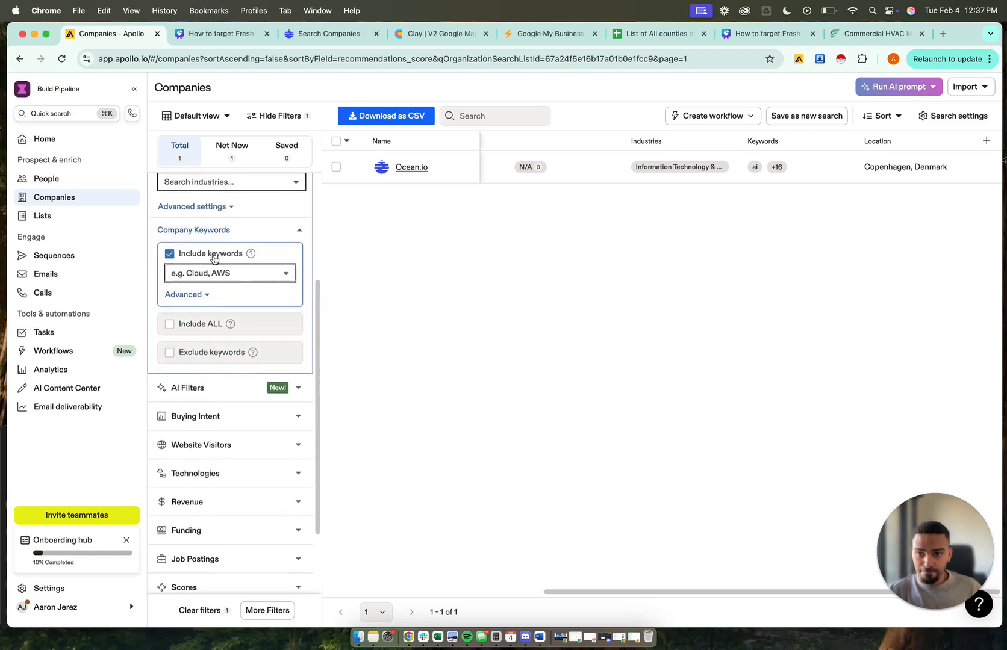
scroll(215, 260, up, 3)
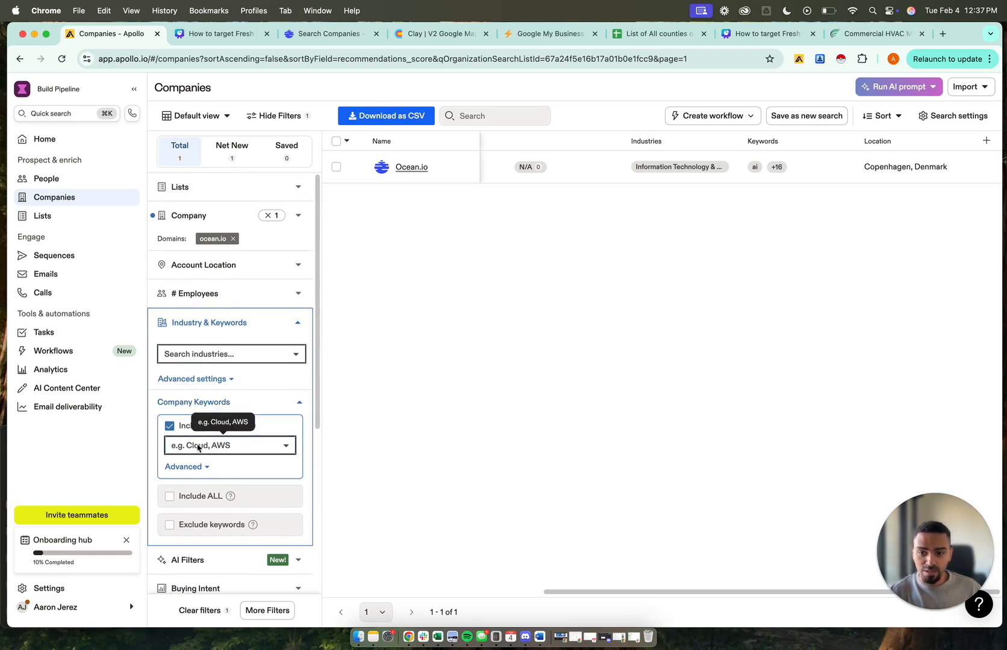
Include the company keywords commercial, building maintenance and hvac in Apollo, consulting the industry tags in Ocean.io
click(196, 447)
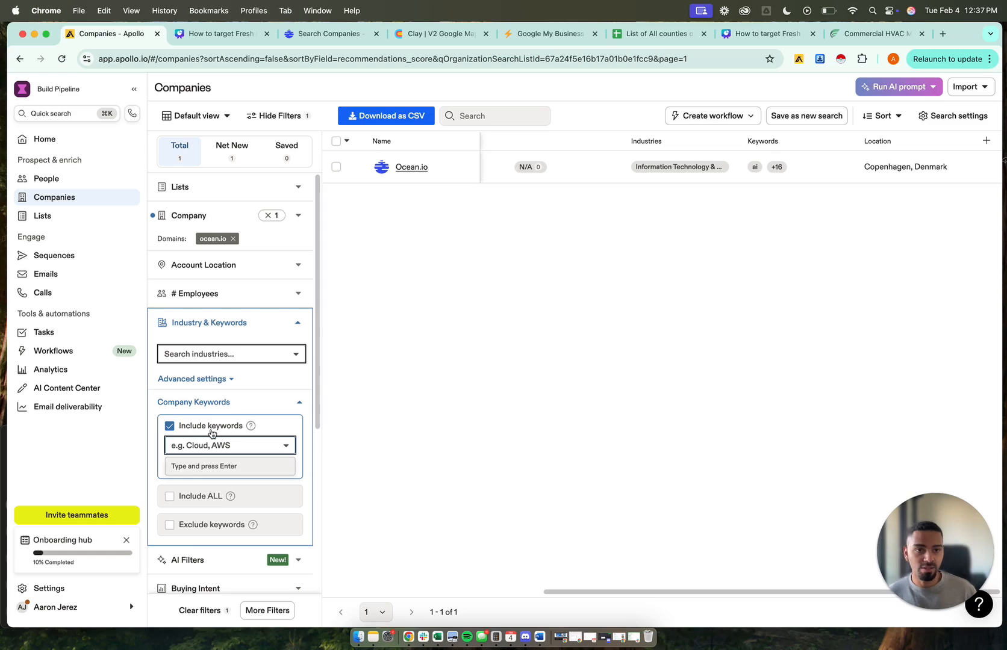
text(co)
text(mmer)
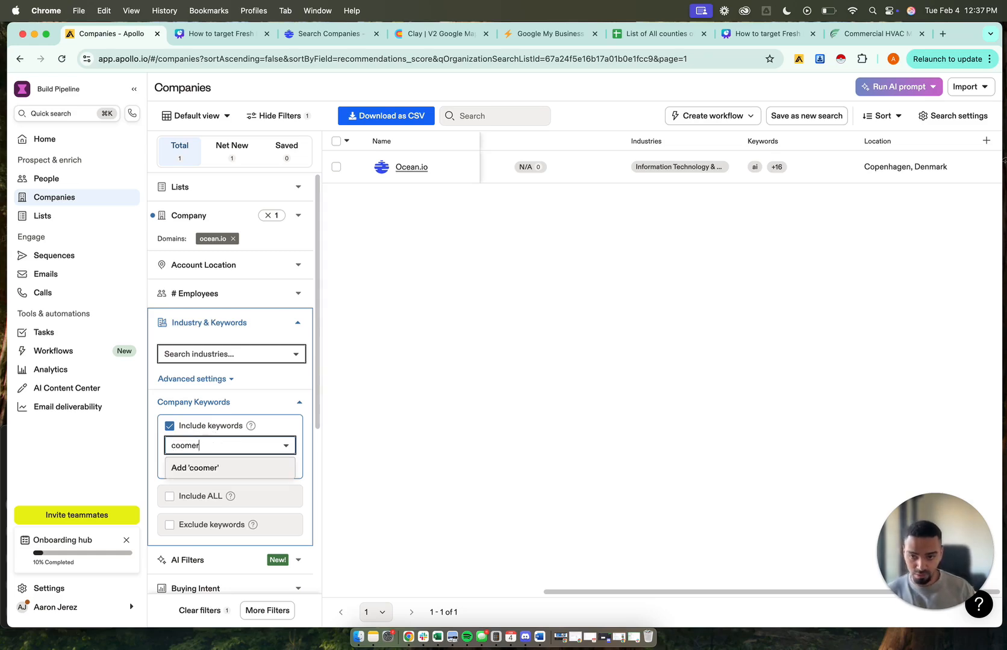
text(cial)
key(Return)
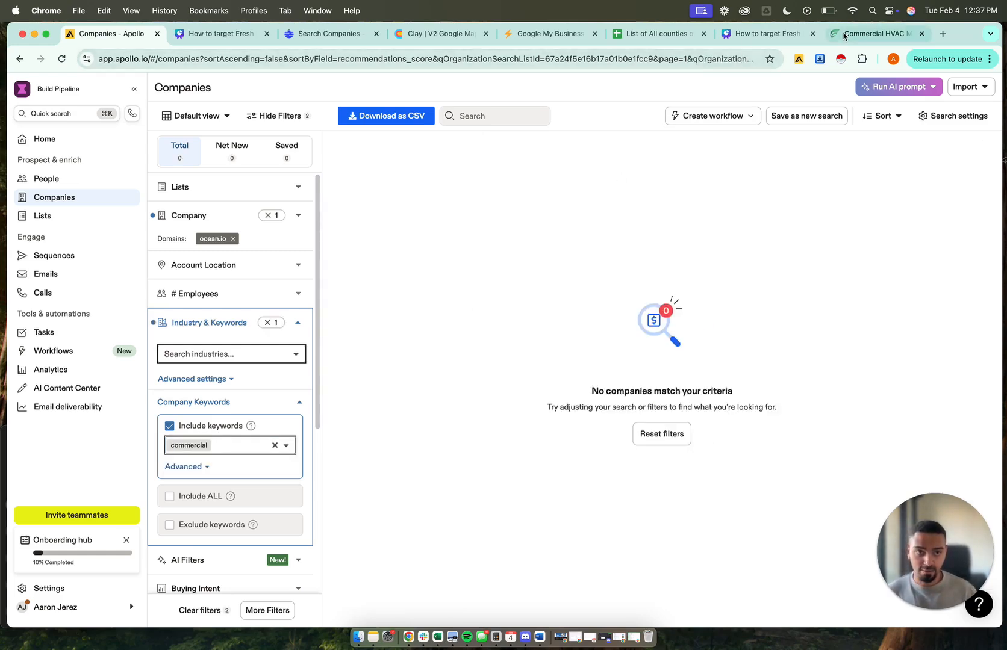
click(845, 35)
click(329, 36)
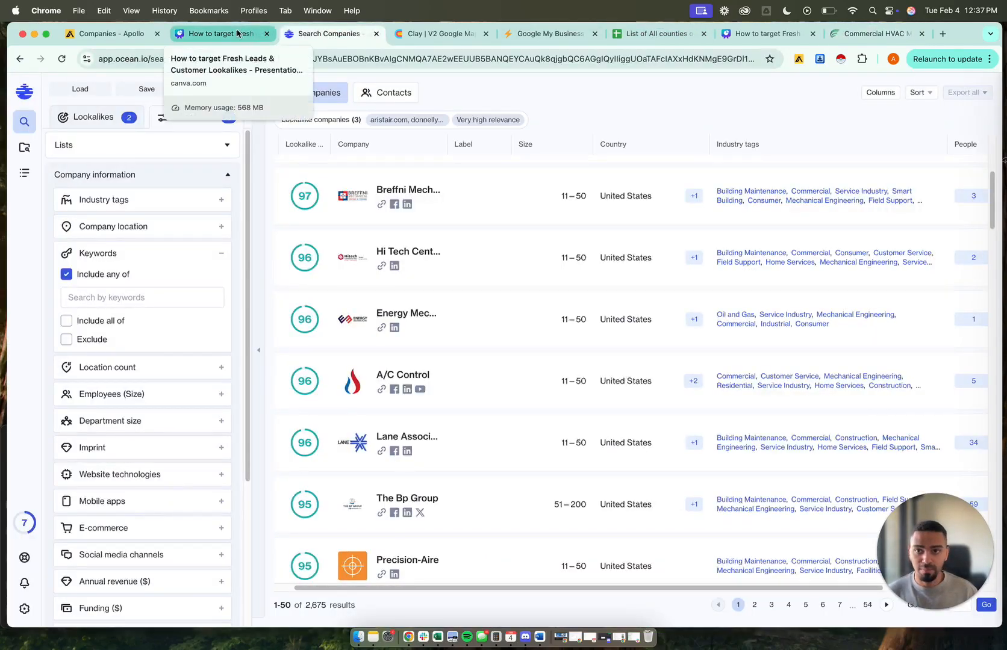
click(107, 35)
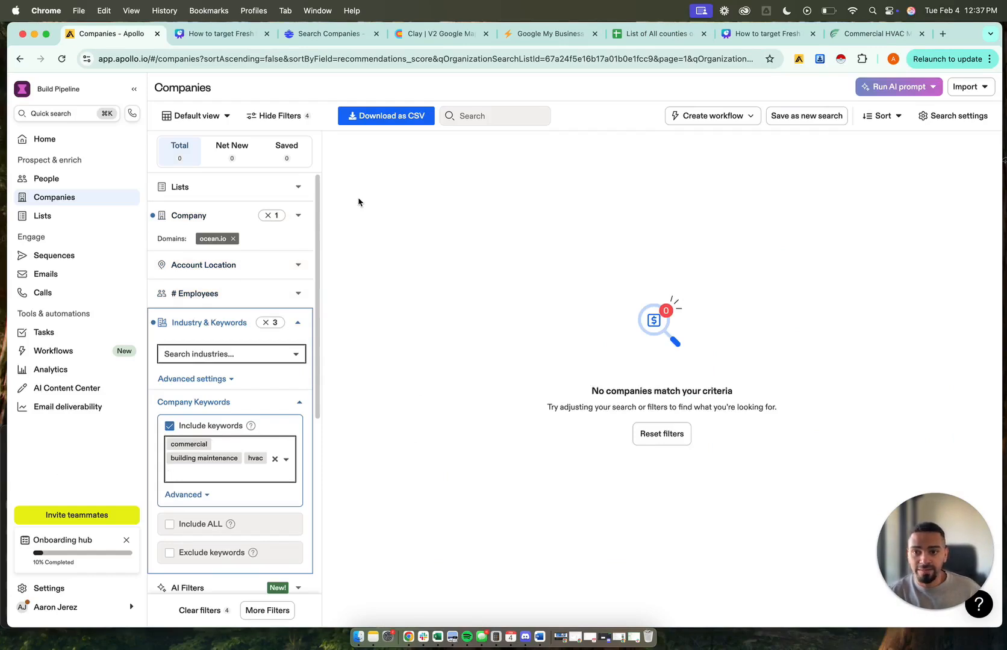
Remove the ocean.io domain filter and compare the resulting companies' industries and keywords with the industry tags in Ocean.io
click(232, 240)
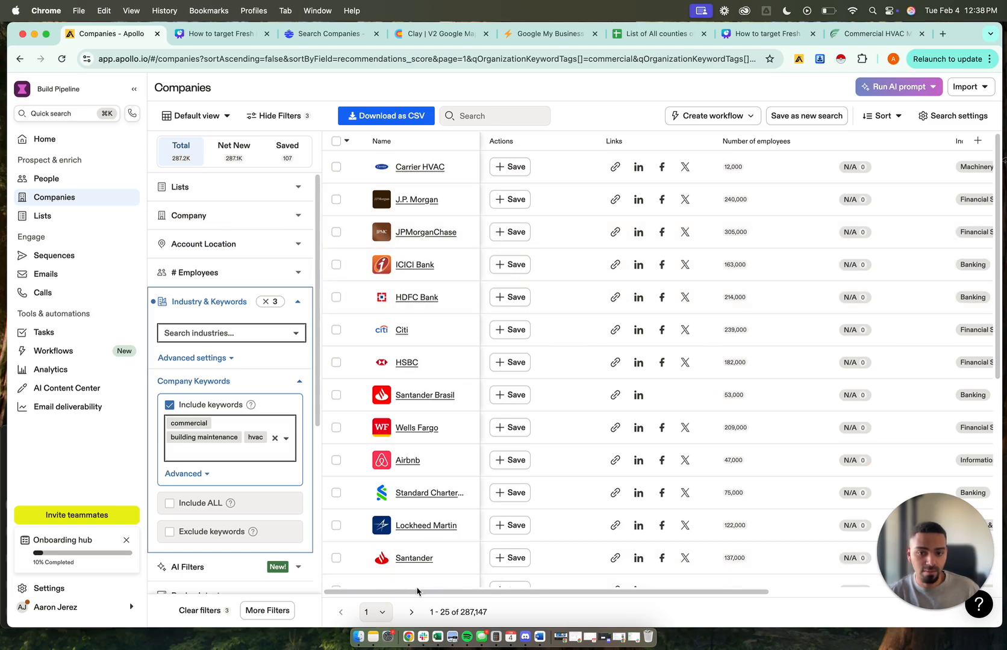
drag(420, 592, 867, 559)
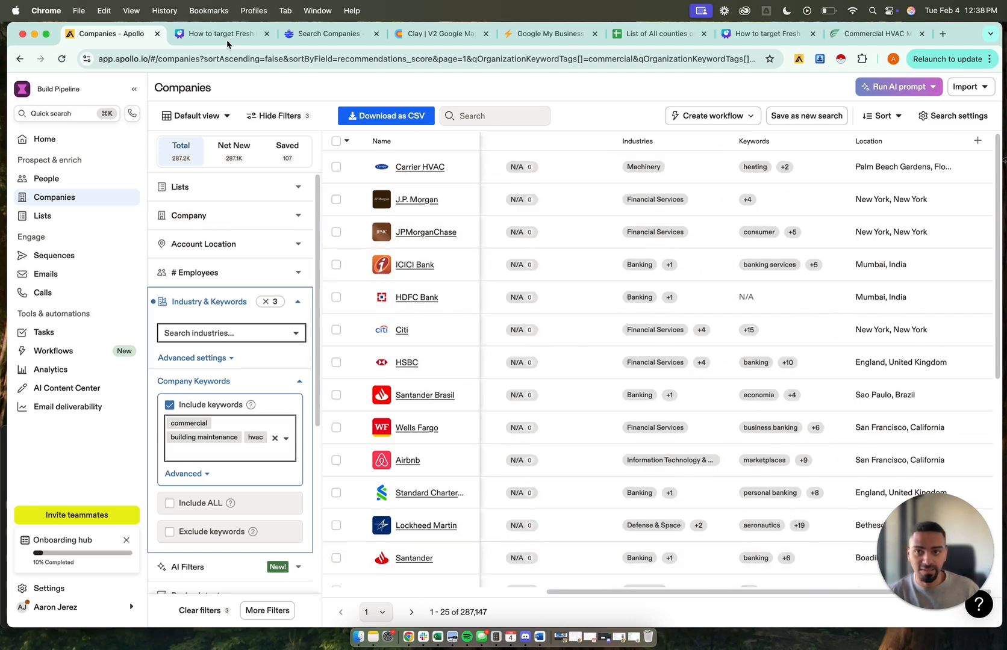
click(305, 31)
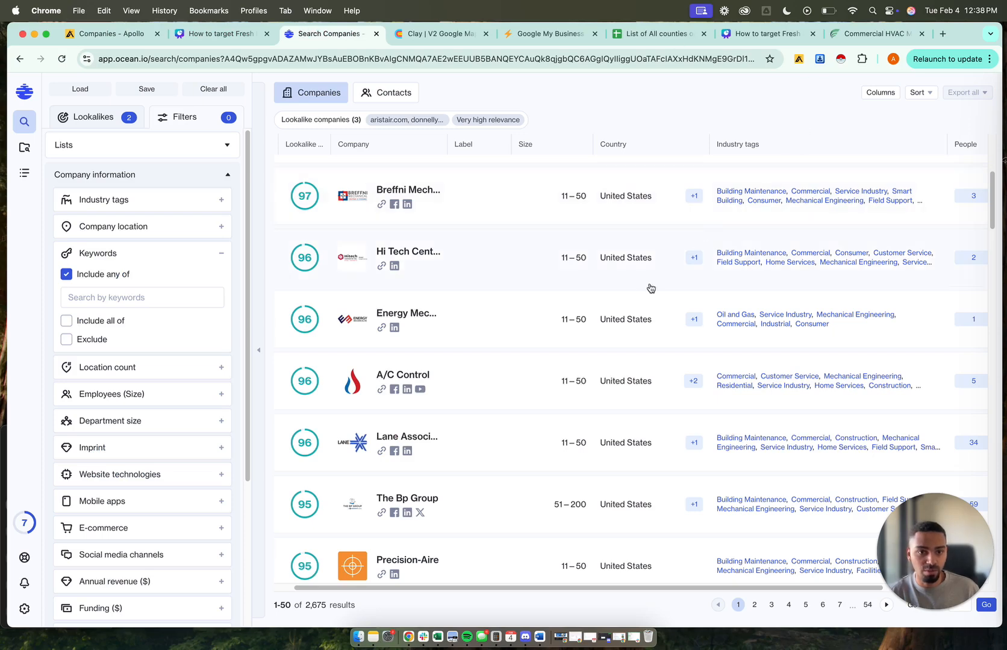
scroll(662, 599, right, 4)
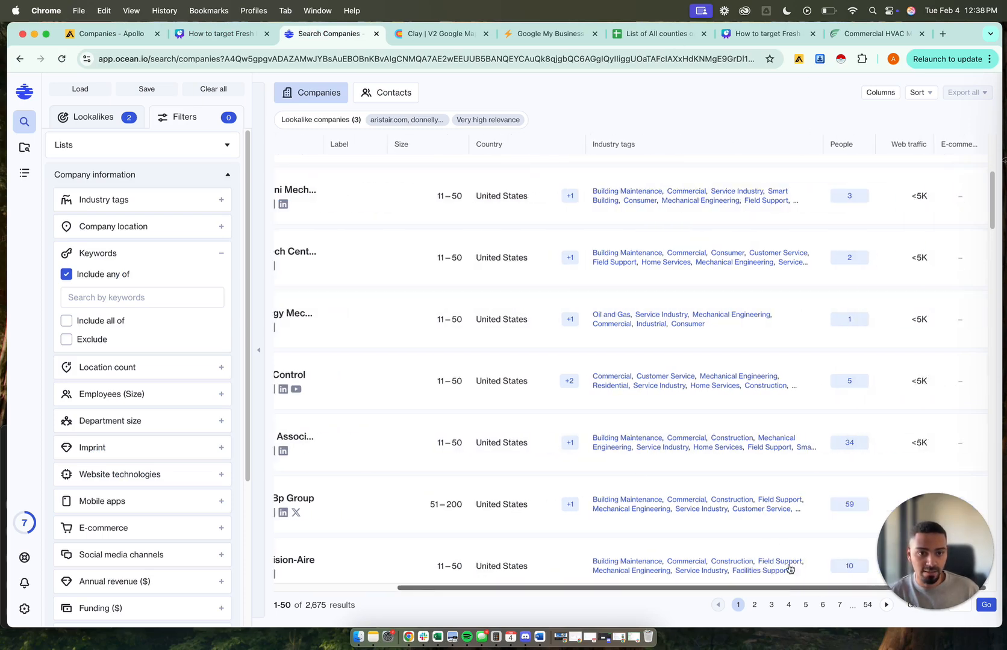
Return to Apollo and add hvac as a mandatory company keyword under Include ALL
click(138, 33)
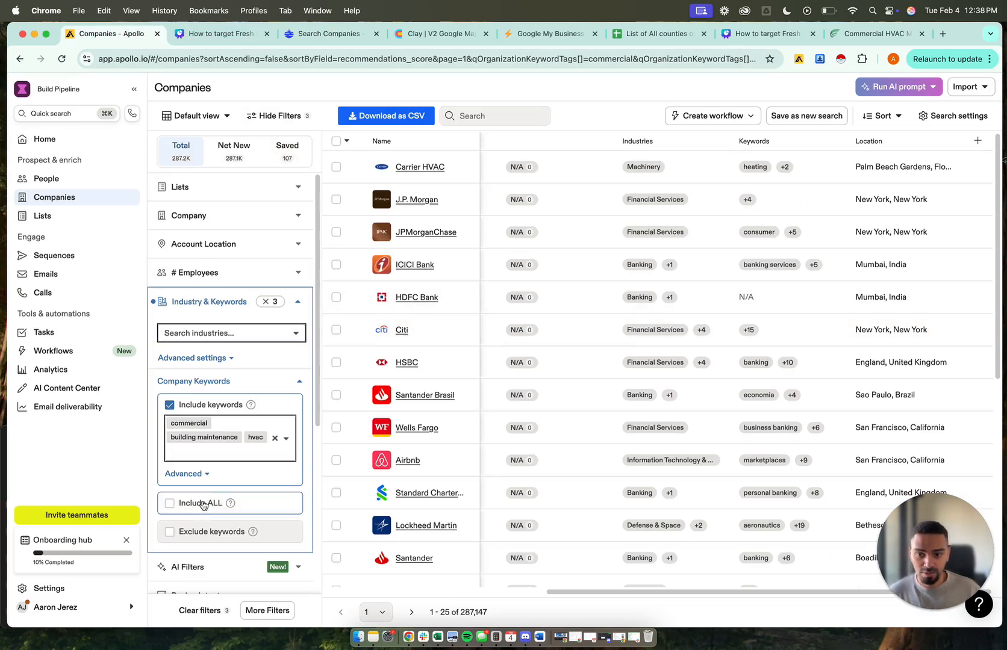
click(201, 503)
click(201, 522)
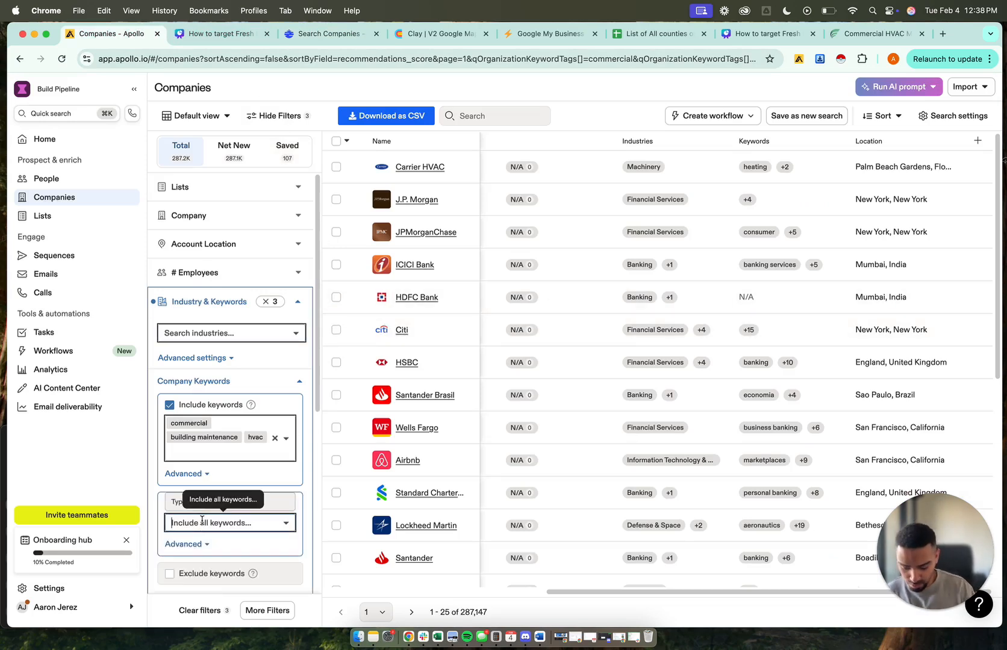
text(hvac)
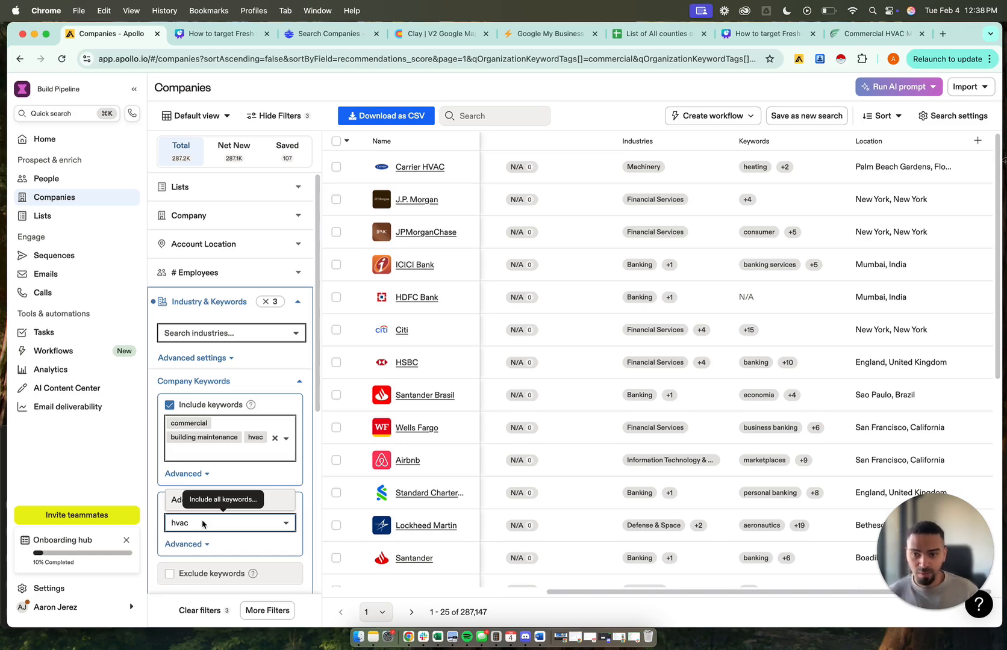
key(Return)
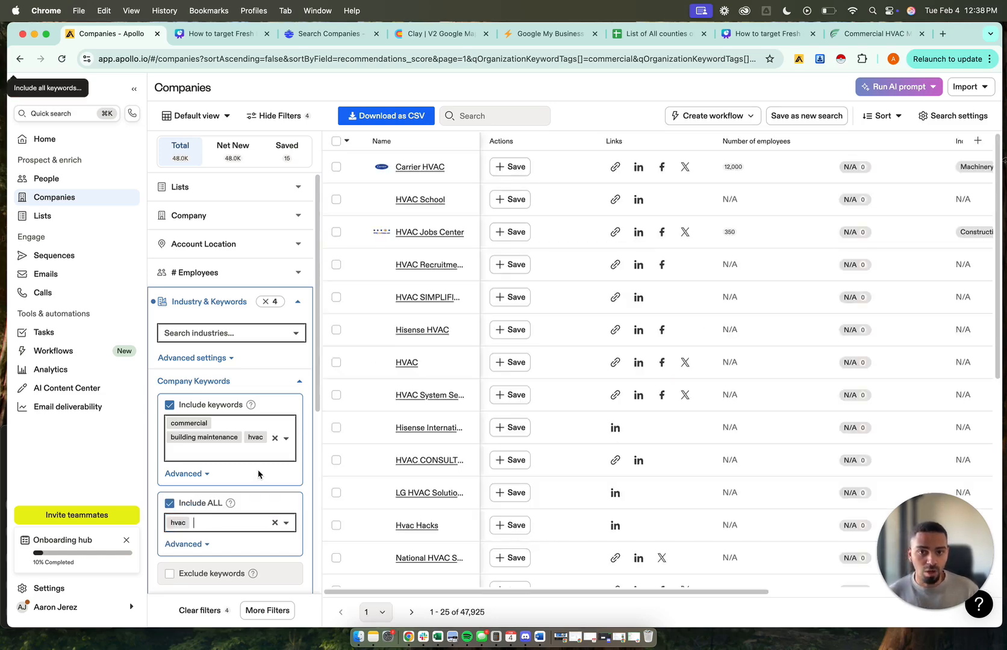
Look through the matching companies, and clear the keywords from both Include ALL and Include keywords
scroll(447, 499, down, 10)
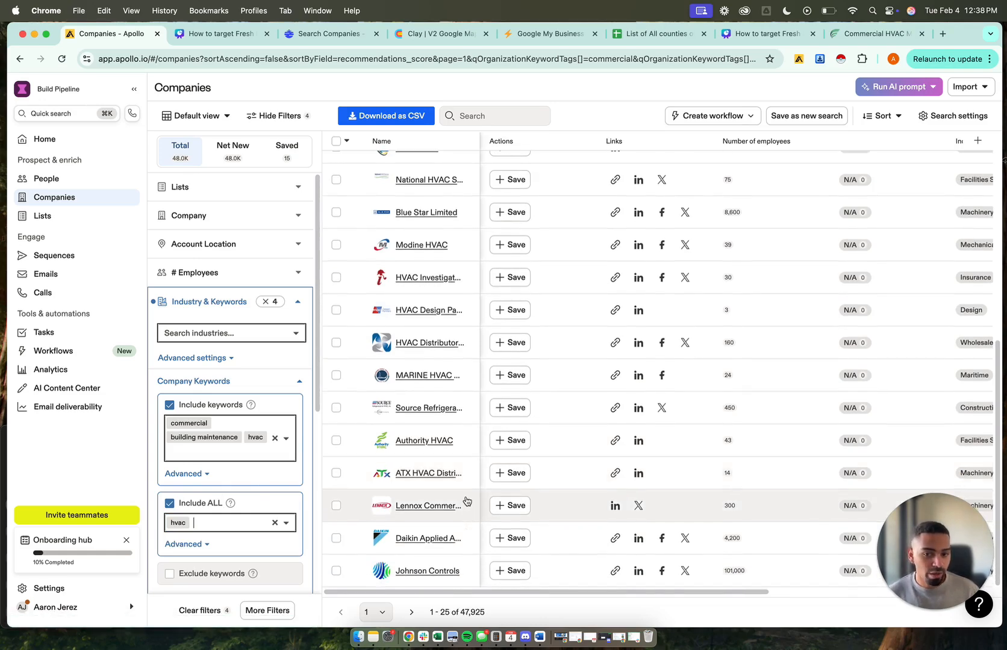
click(272, 524)
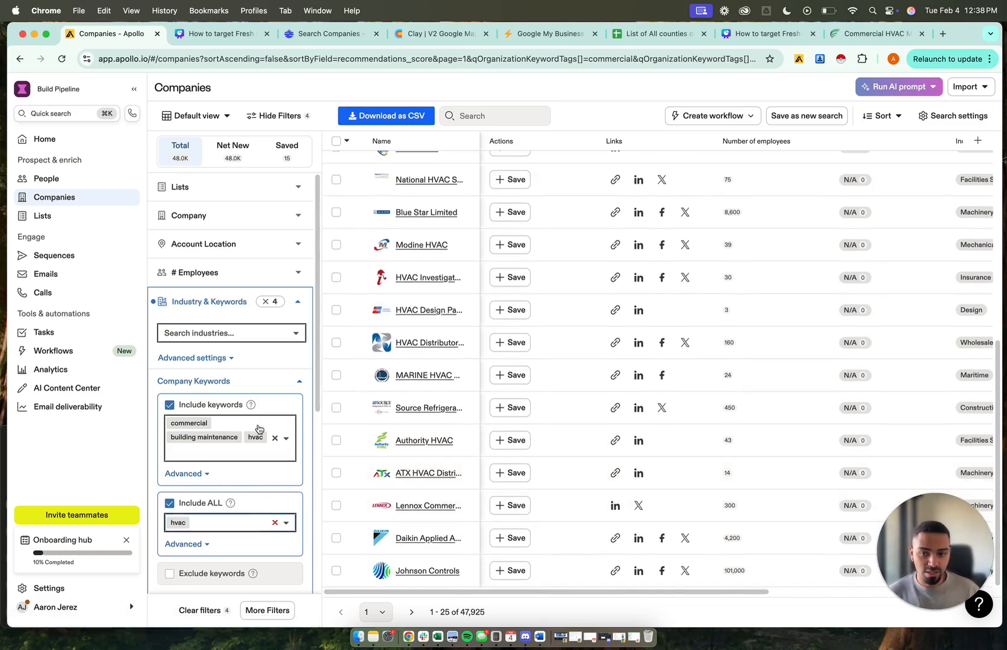
click(276, 440)
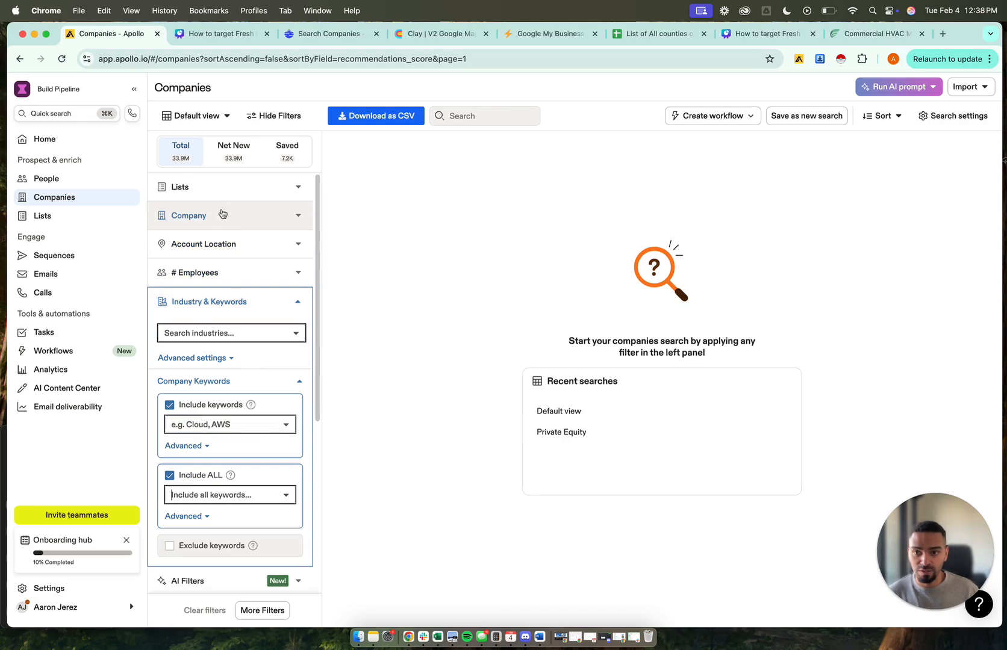
Set the Company filter to Is known and make the include list of companies ready for entry
click(223, 216)
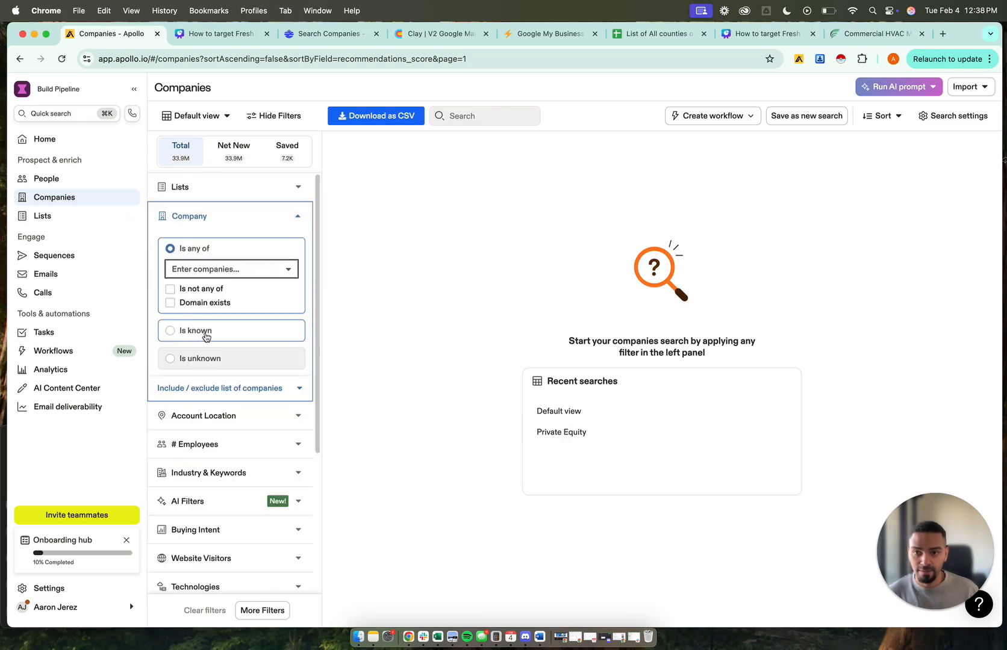
click(205, 336)
click(206, 334)
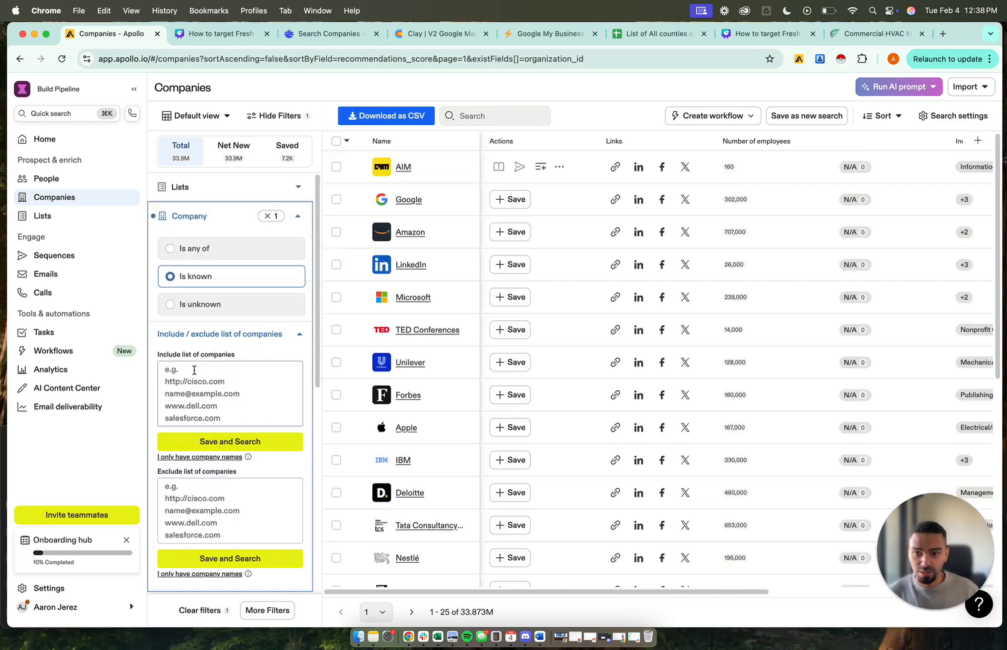
click(192, 381)
Copy the donnellymech.com web address from the Donnelly website
click(763, 33)
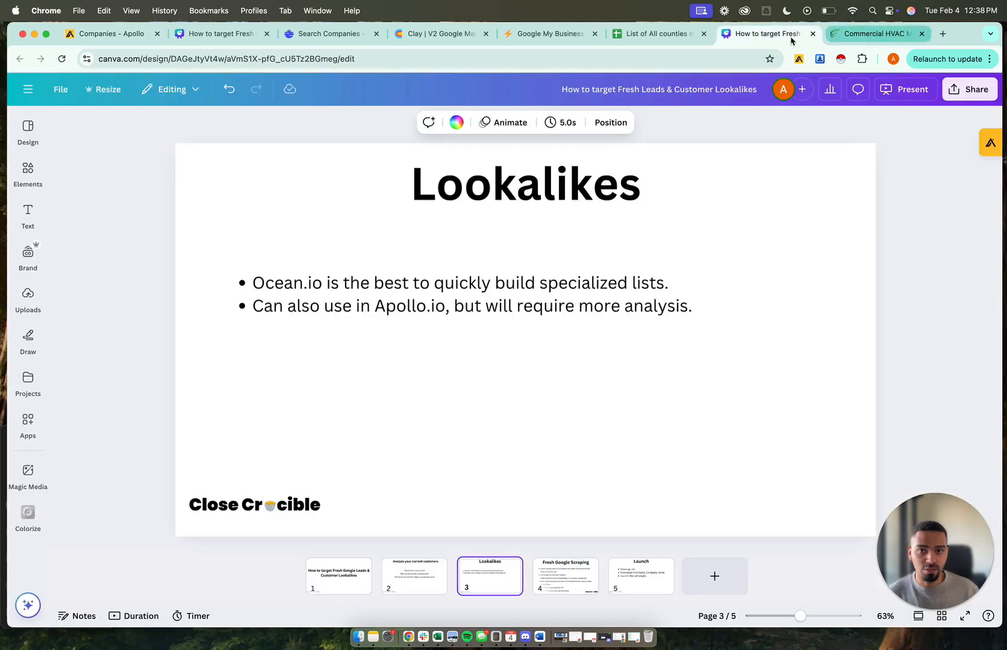
click(874, 34)
click(129, 59)
right_click(127, 65)
click(147, 161)
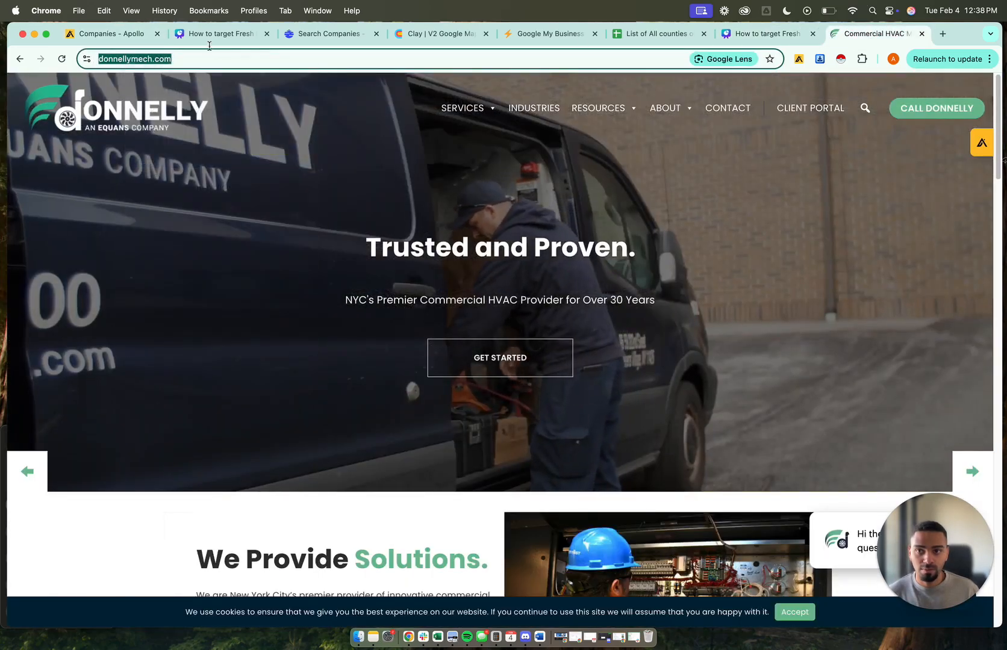
Search Apollo with donnellymech.com as the only included company, and show the full list of its keywords
click(112, 34)
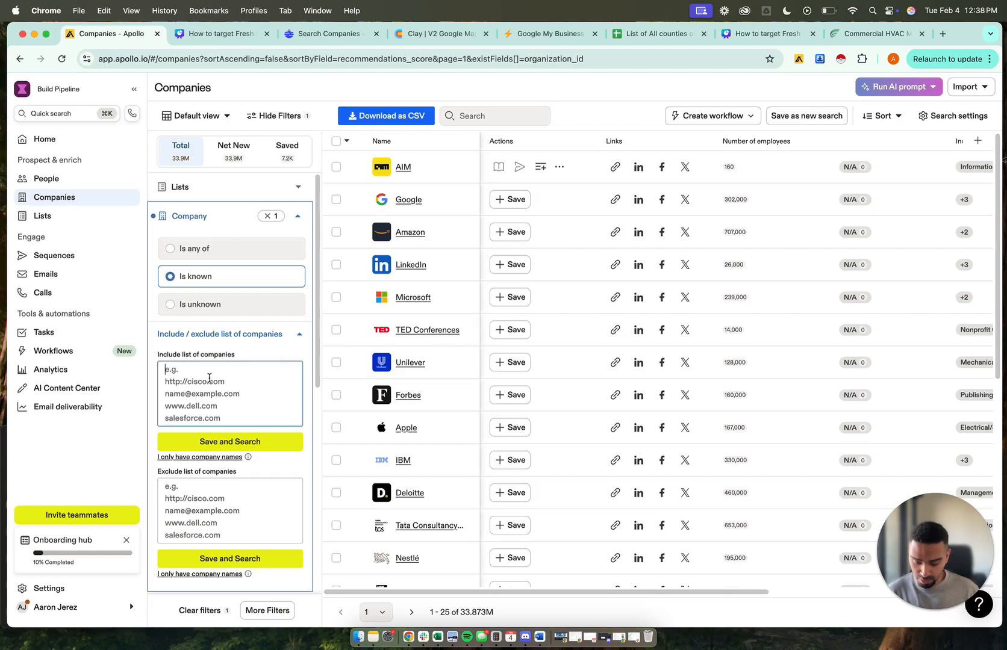
key(super+v)
drag(191, 369, 145, 368)
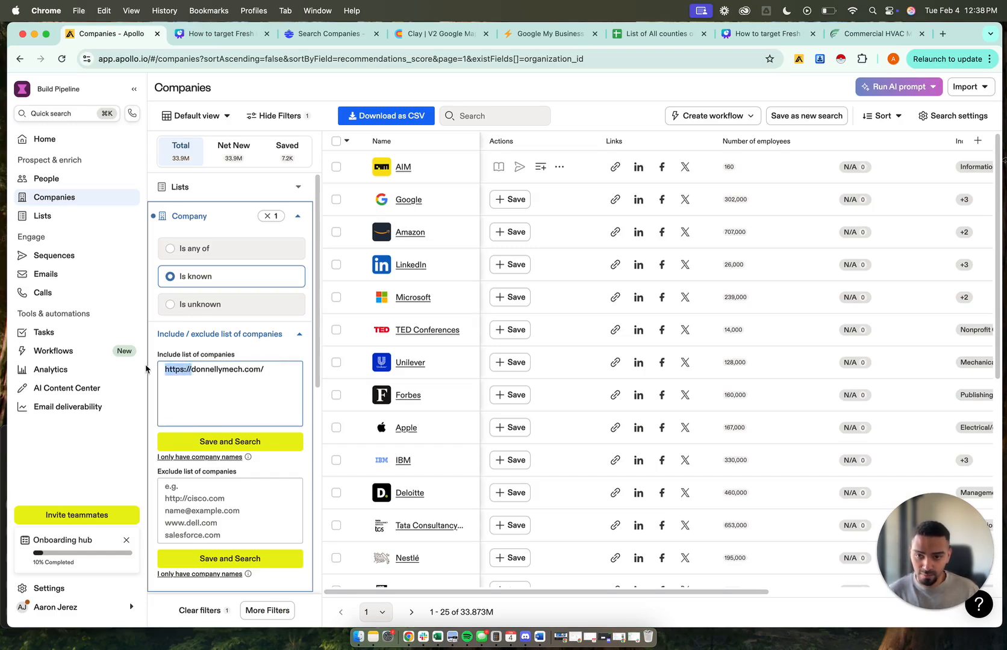
key(BackSpace)
key(BackSpace)
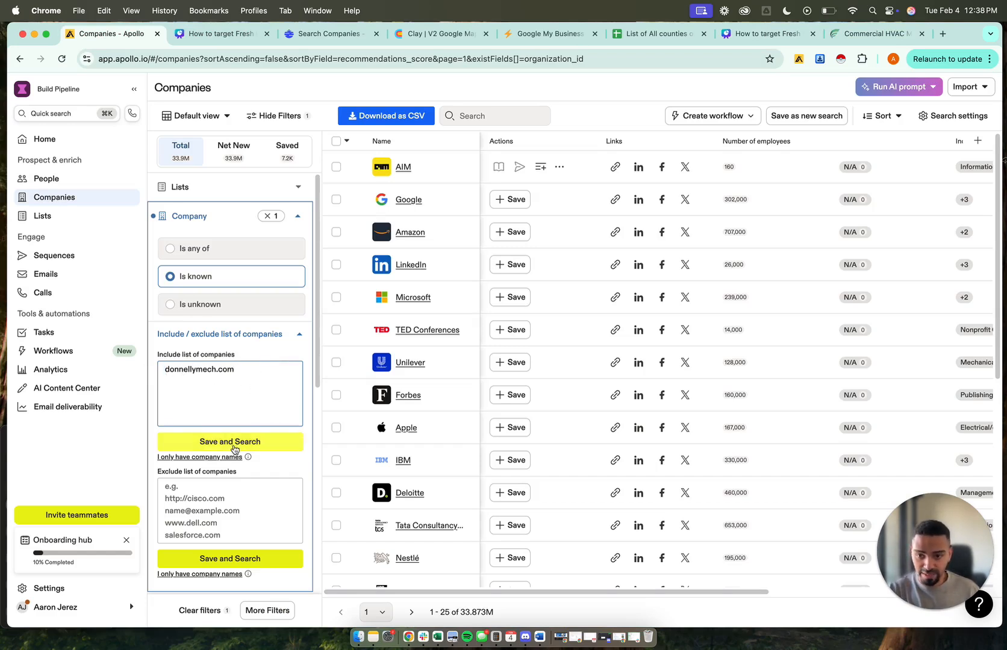
click(235, 441)
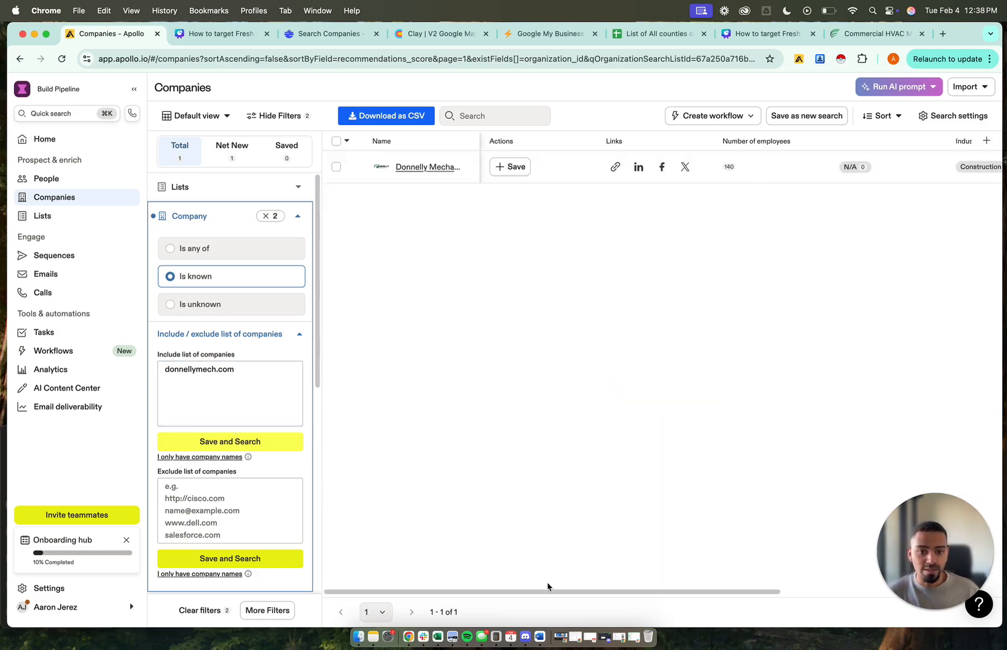
drag(544, 593, 820, 600)
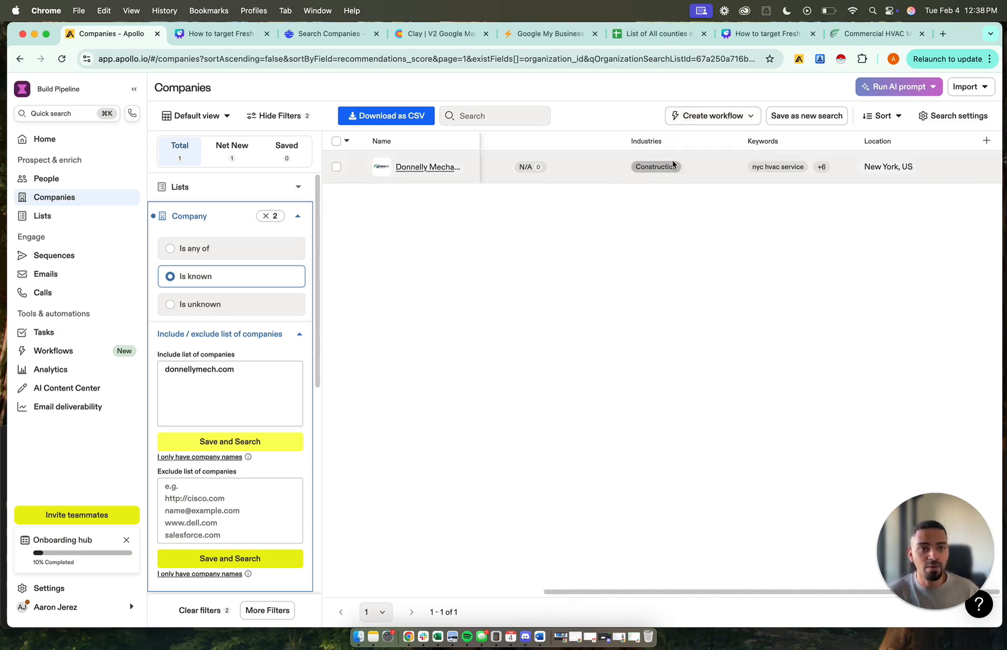
click(819, 168)
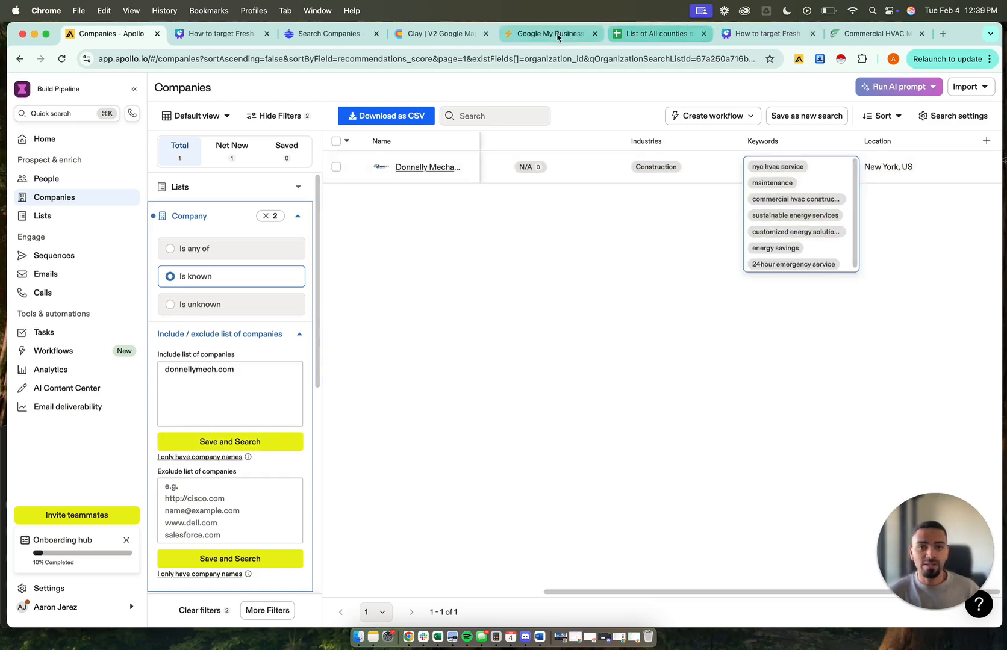
Switch to the Canva presentation and show the Fresh Google Scraping slide
click(764, 34)
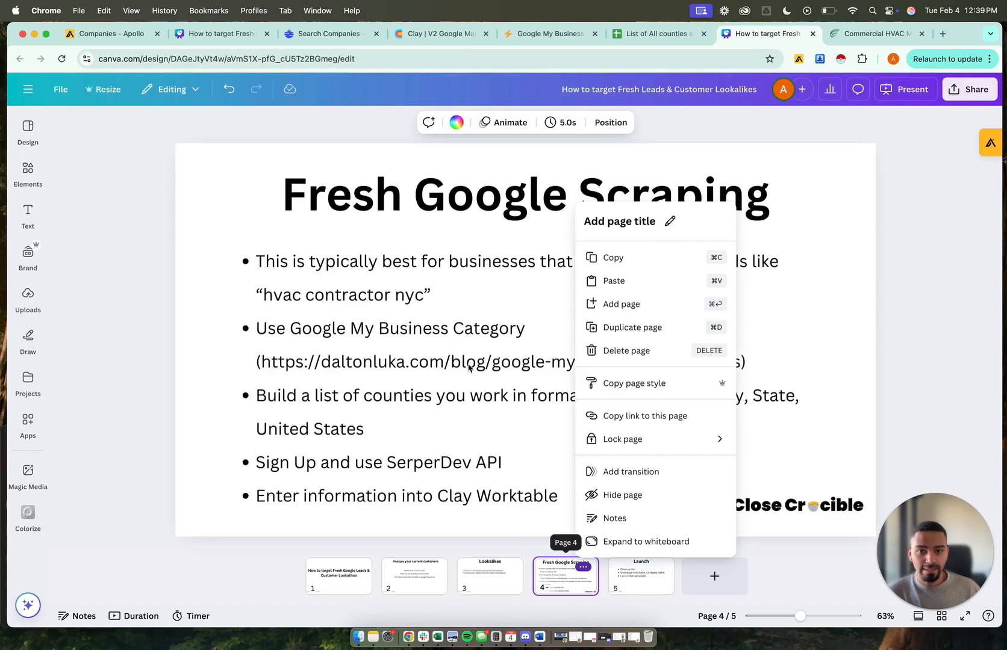
click(516, 292)
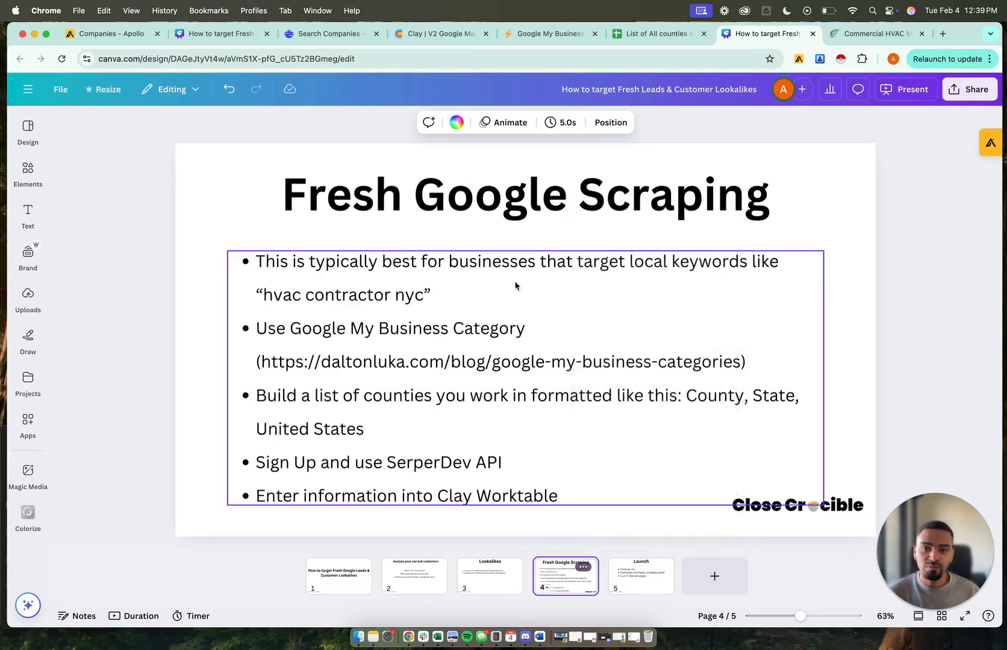
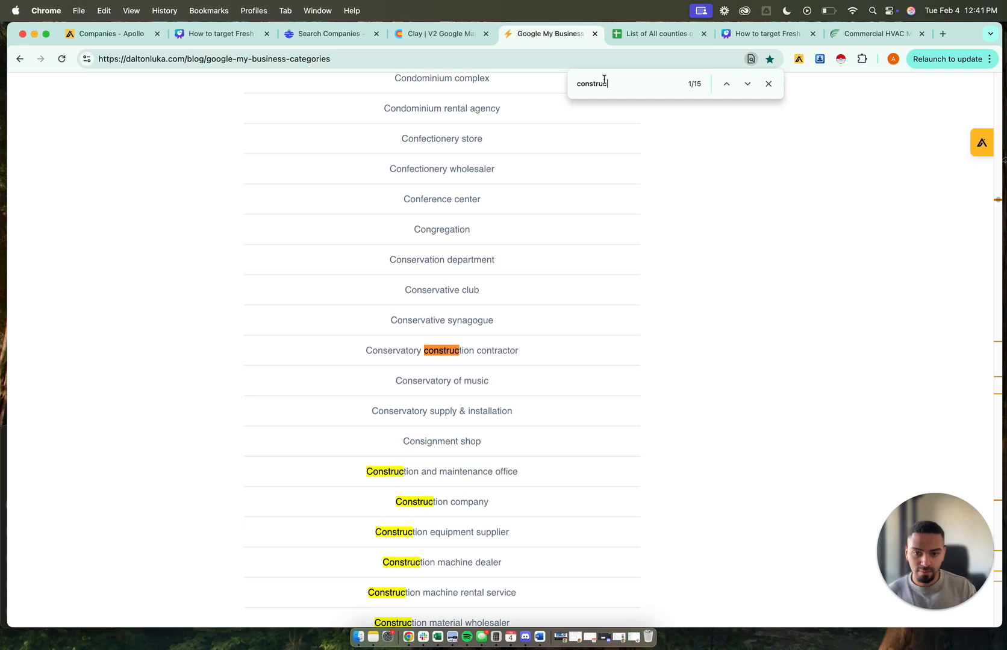
Find "construct" in the Google My Business category list and copy the category Construction material wholesaler
text(t)
scroll(526, 304, down, 5)
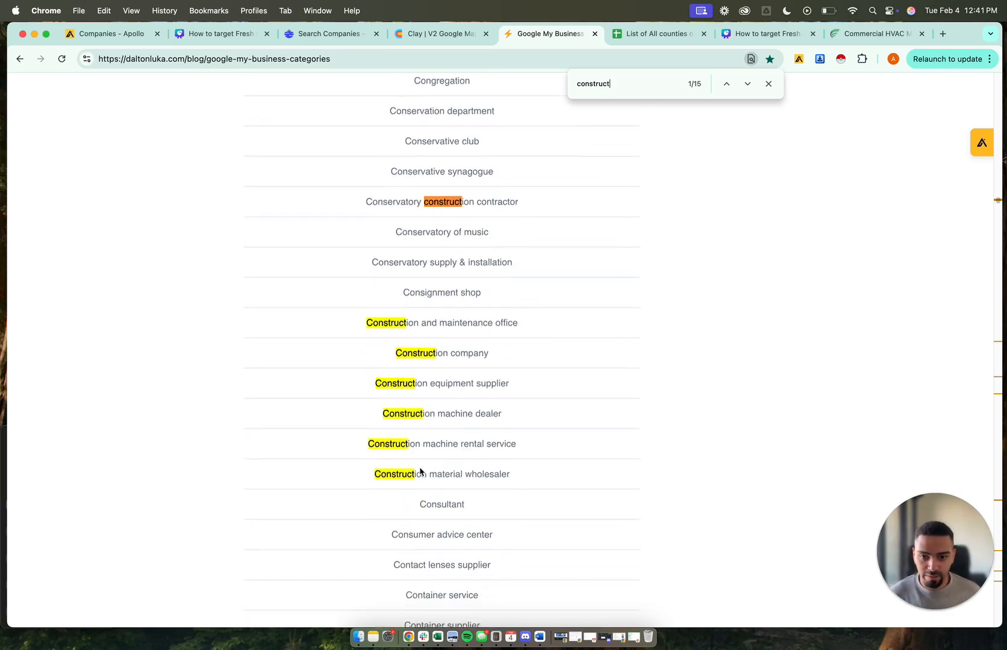
drag(534, 483, 374, 486)
right_click(405, 481)
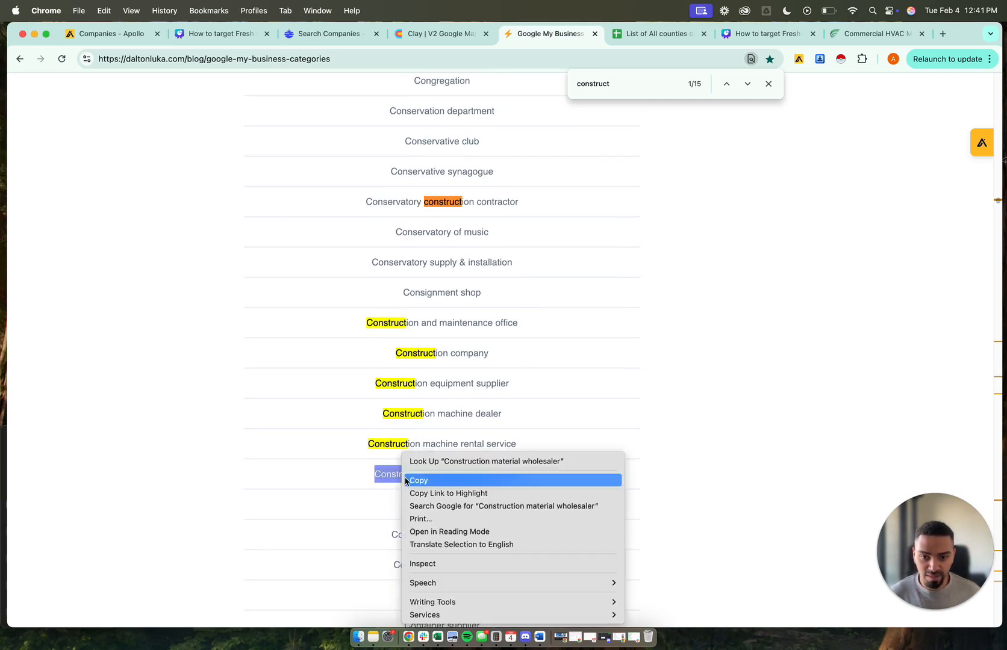
click(435, 482)
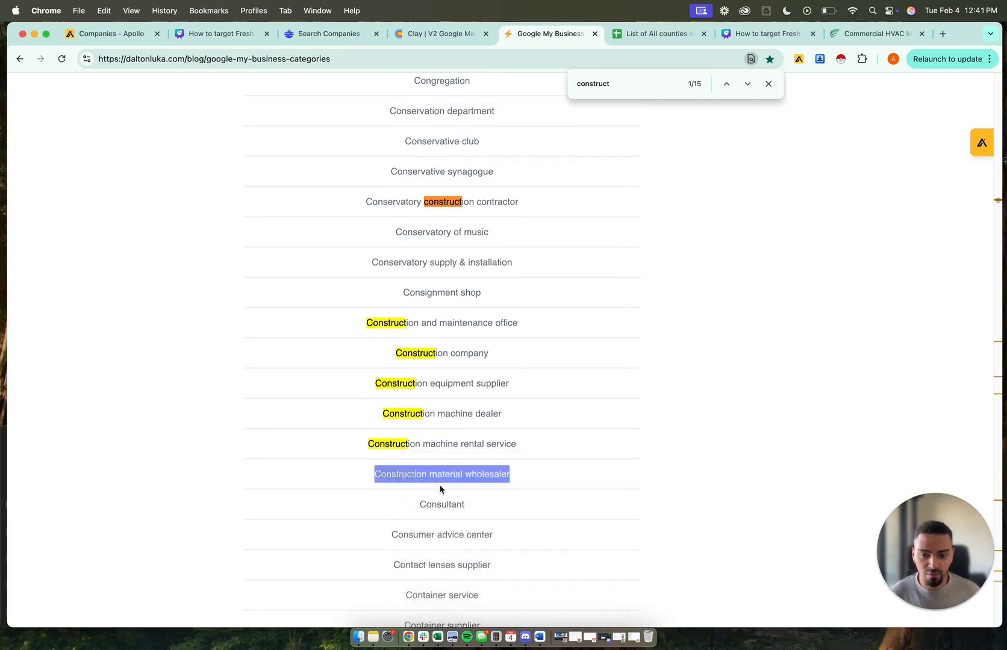
right_click(456, 477)
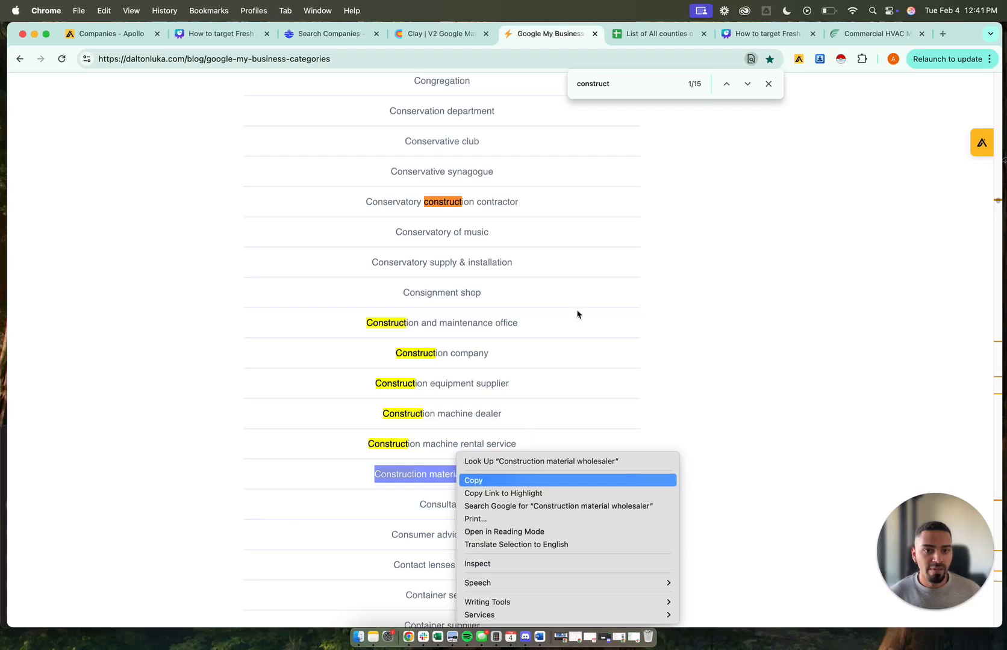
Review the spreadsheet of counties formatted as County, State, United States, and return to the Fresh Google Scraping slide
click(762, 34)
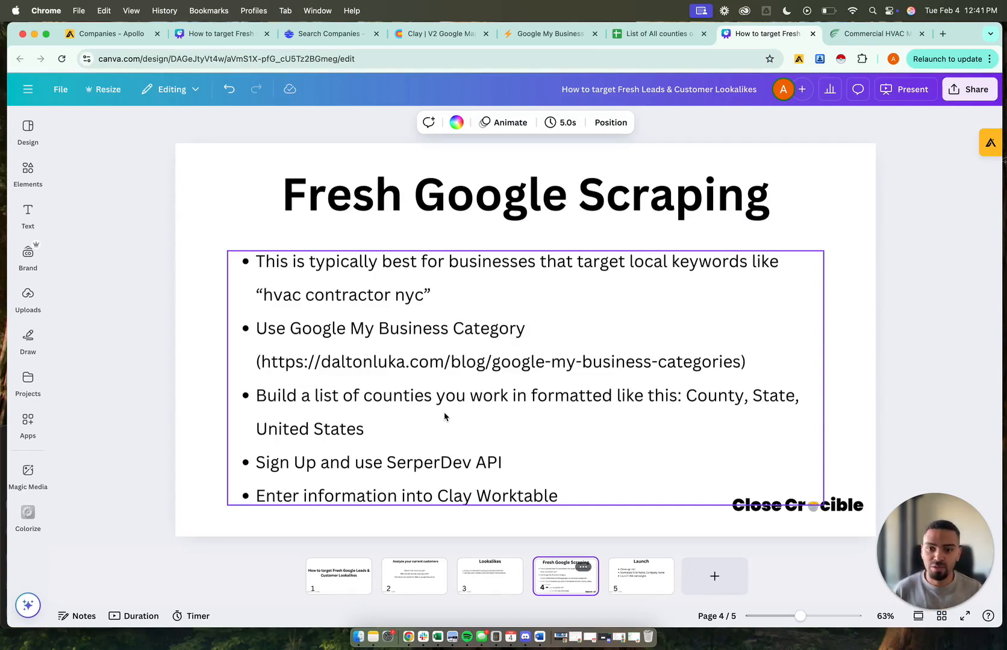
click(657, 33)
scroll(479, 261, down, 12)
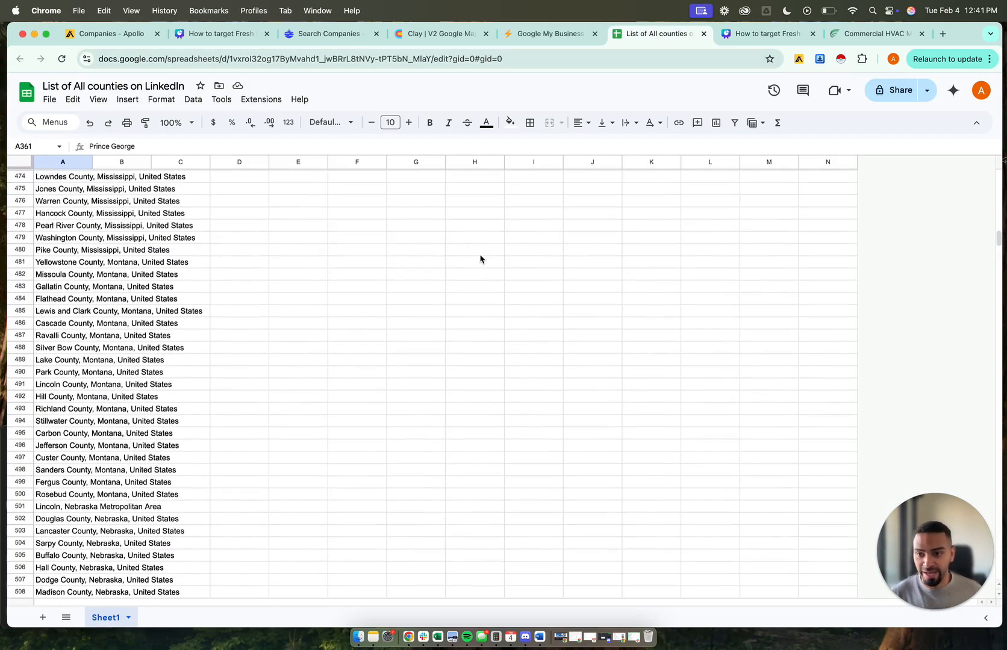
scroll(481, 260, down, 15)
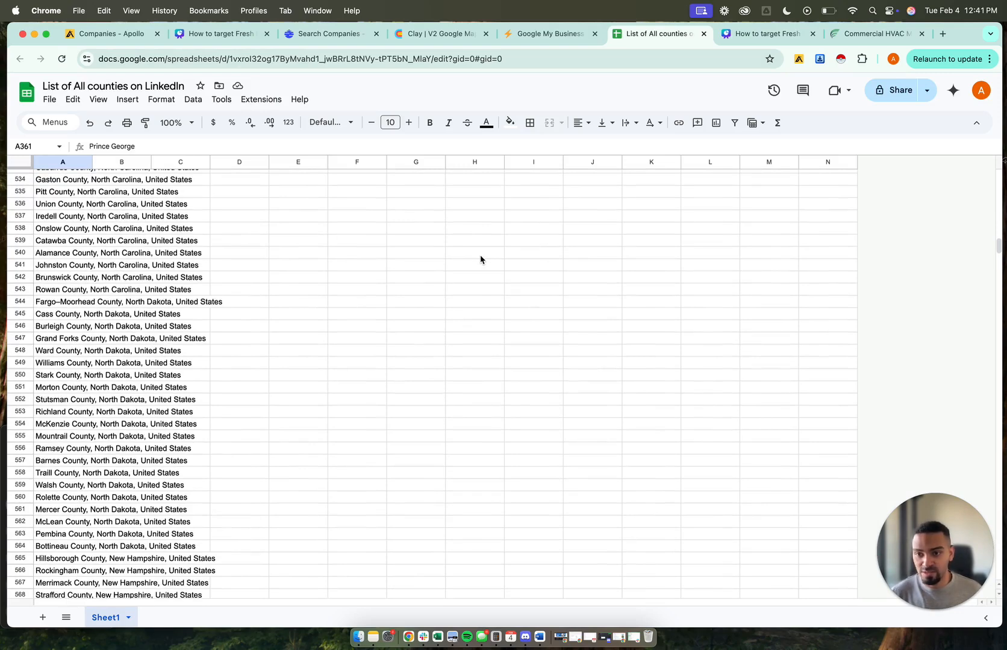
scroll(480, 260, down, 4)
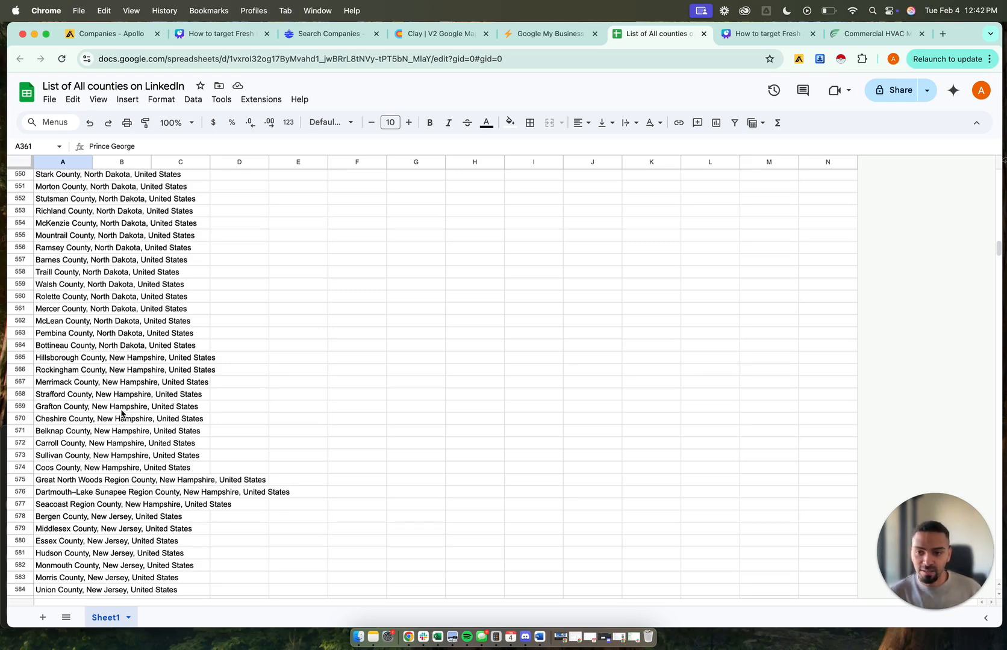
click(530, 33)
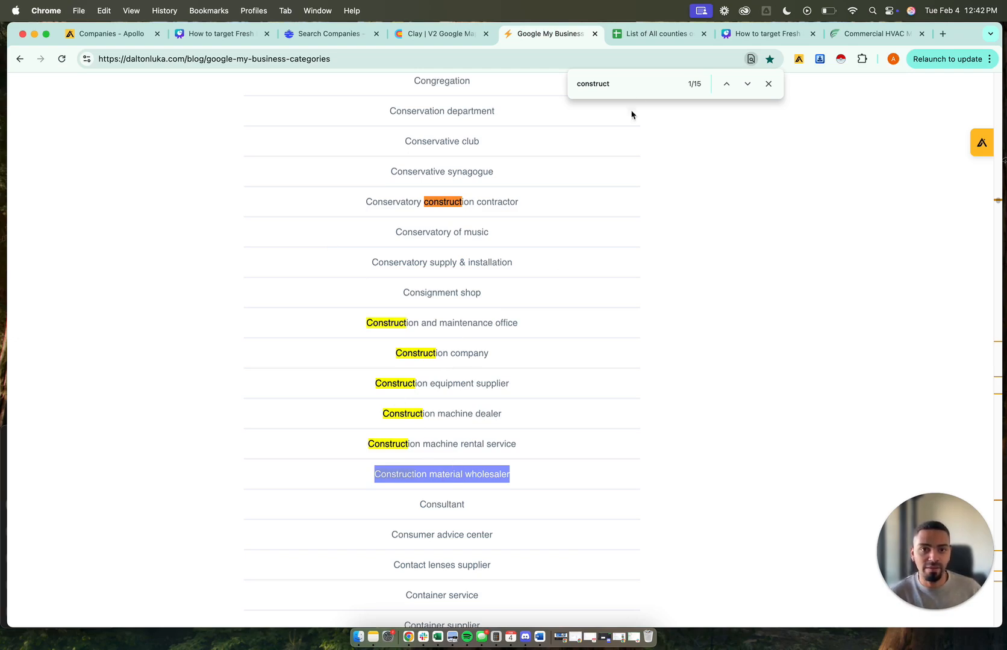
click(753, 34)
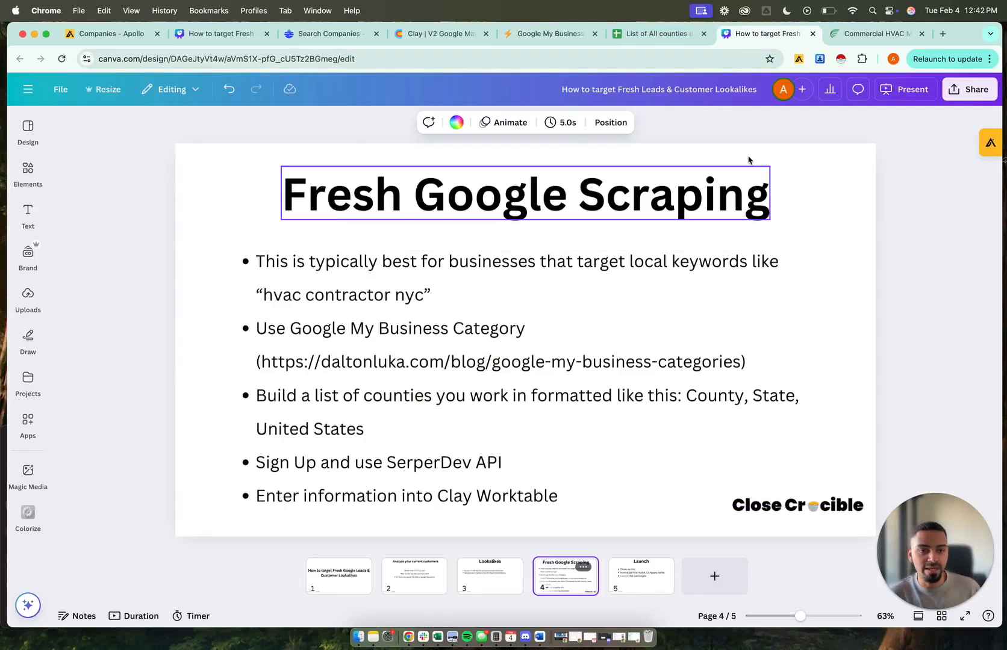
Visit serper.dev in a new browser tab, view its login page, and close the tab
click(943, 34)
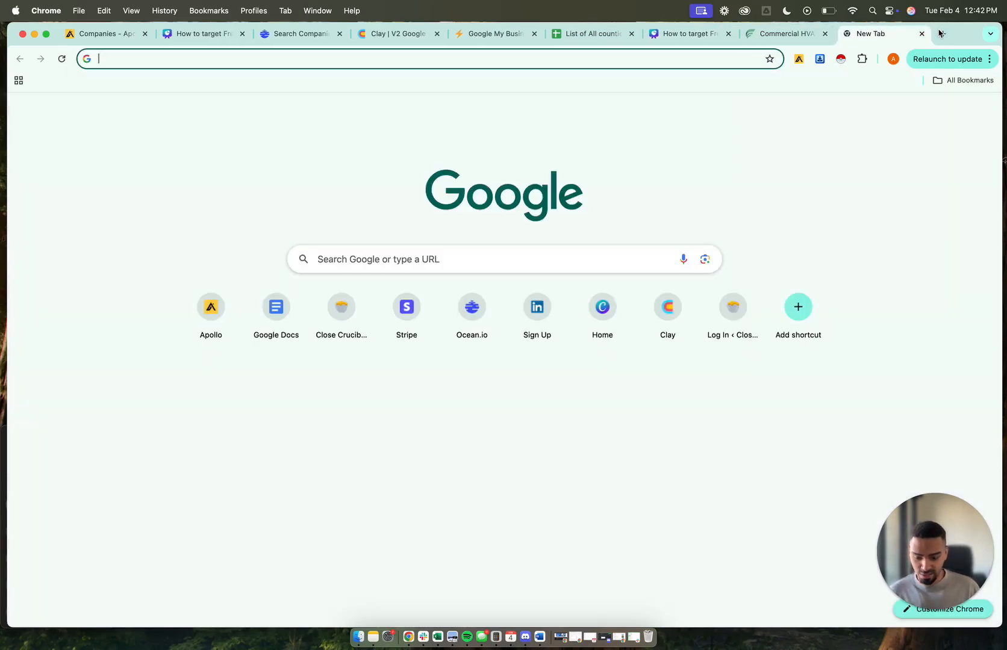
text(serper.dev)
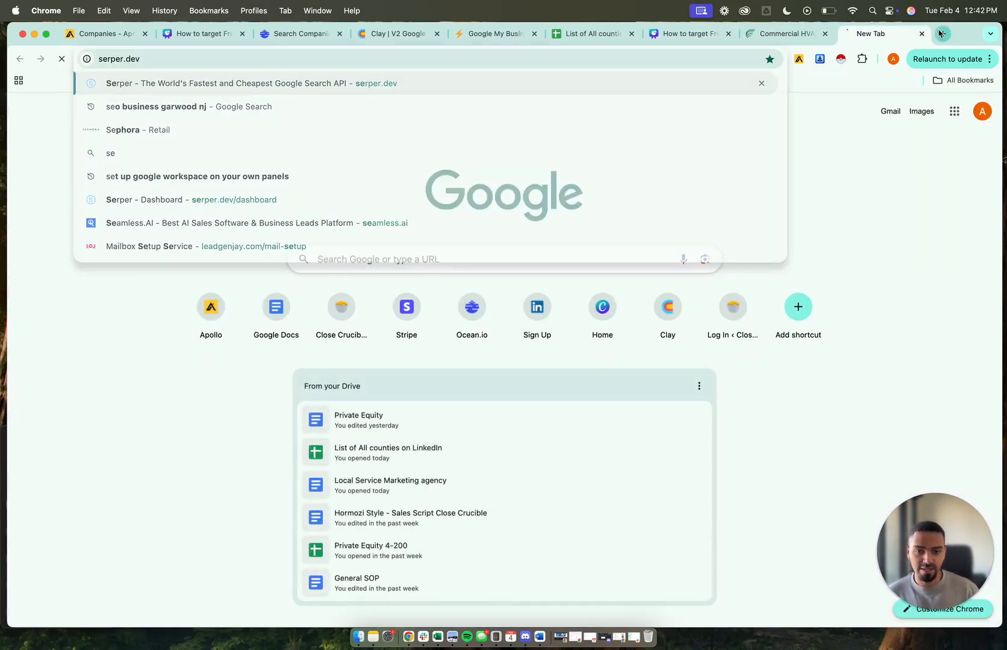
key(Return)
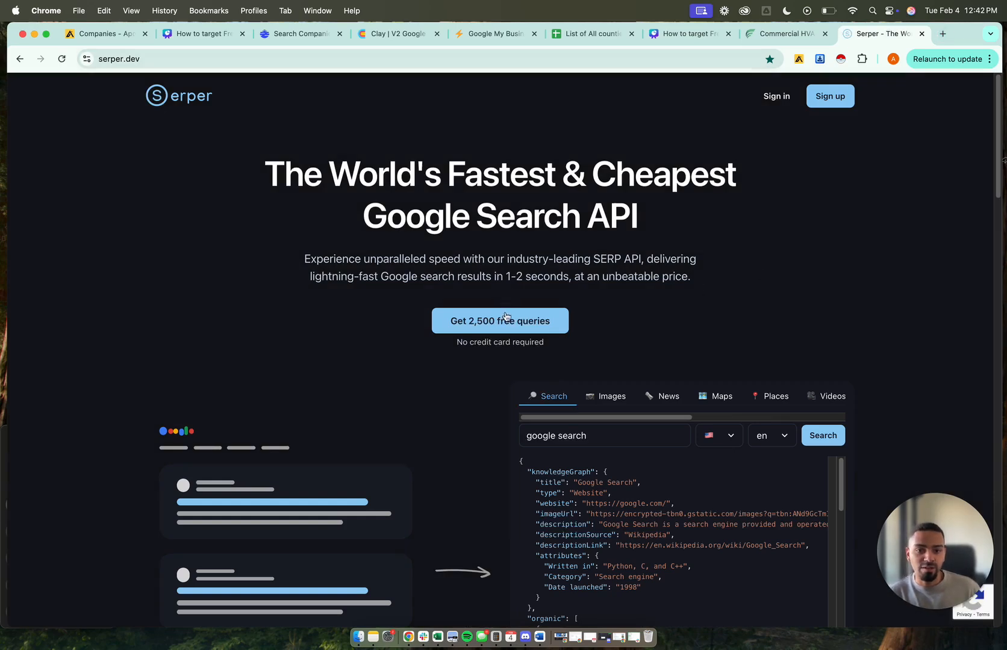
click(775, 96)
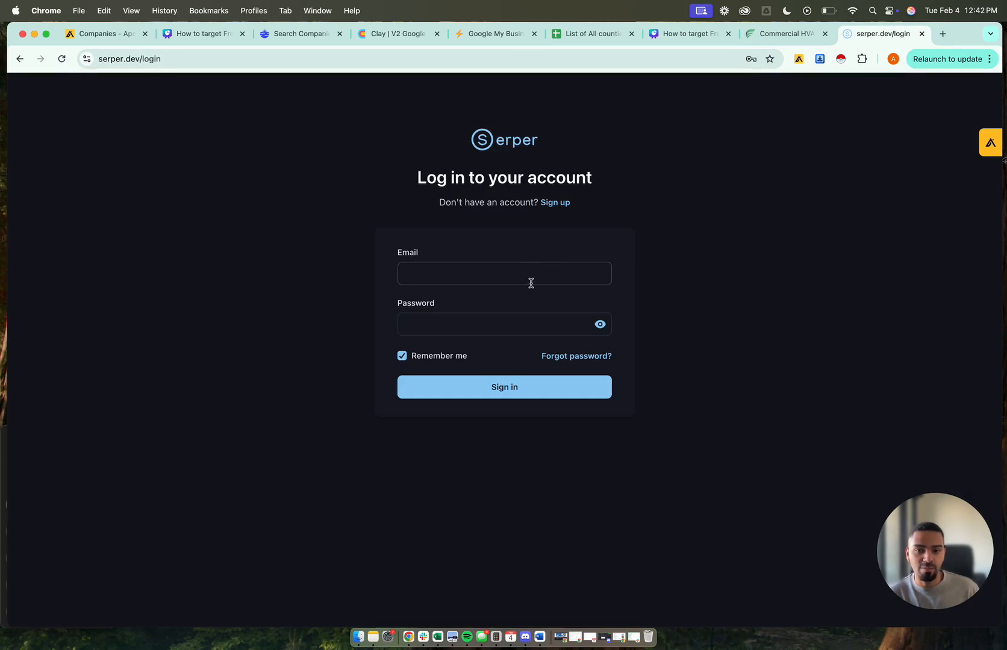
click(921, 34)
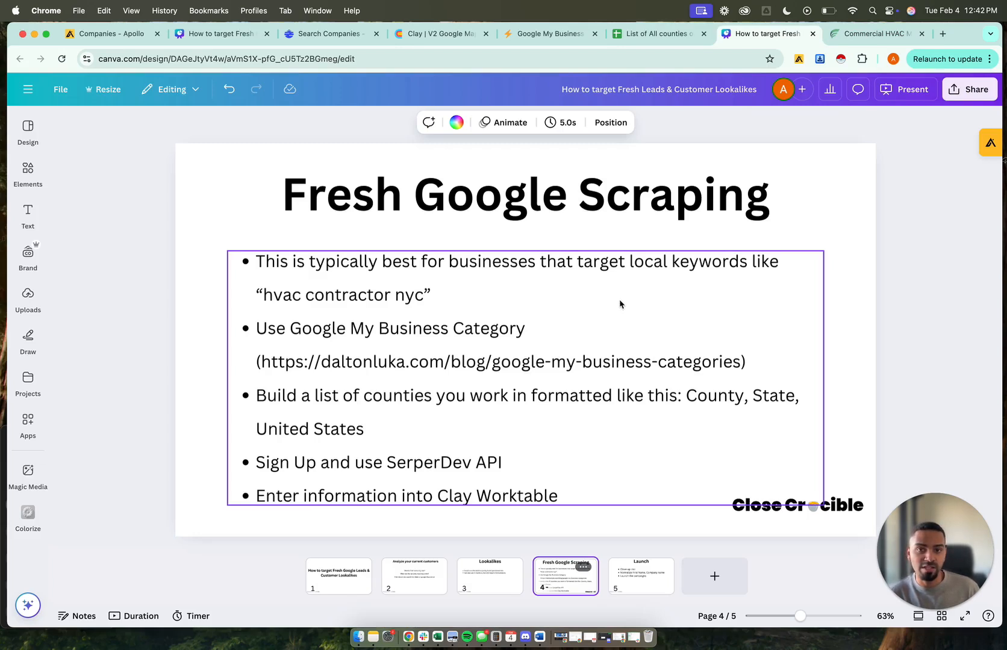
Add a row to the Clay Google Maps scraping table with Construction material wholesaler as the Business To Search
click(455, 41)
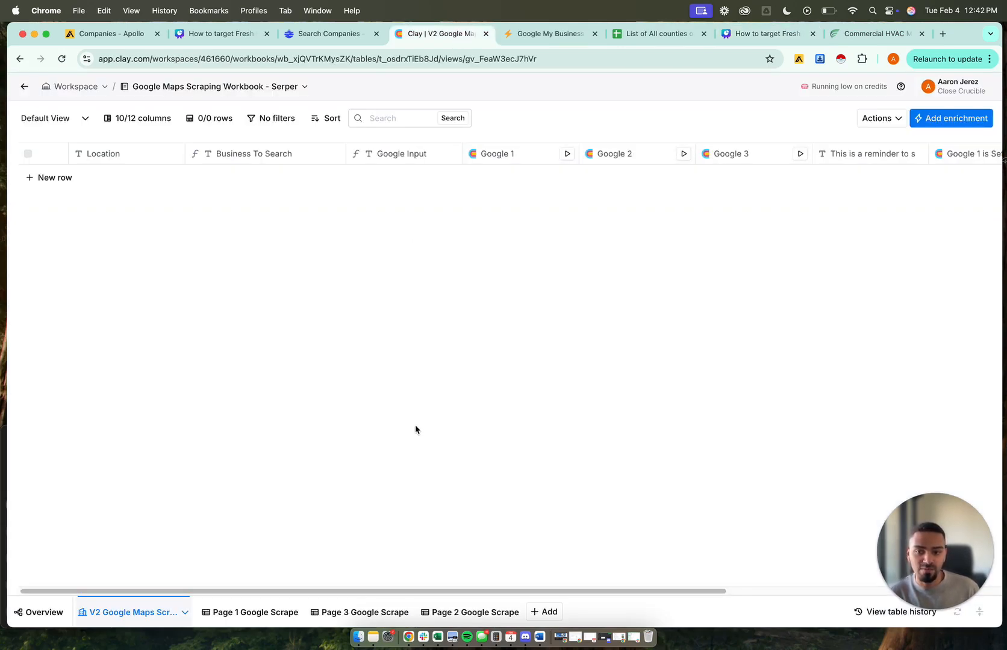
click(54, 178)
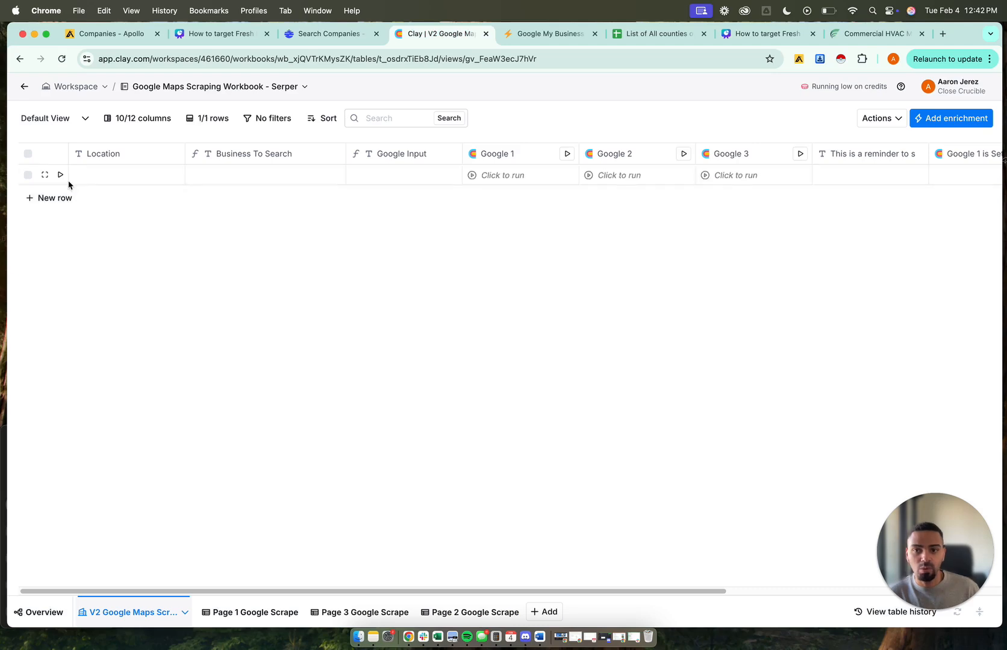
click(238, 179)
key(super+v)
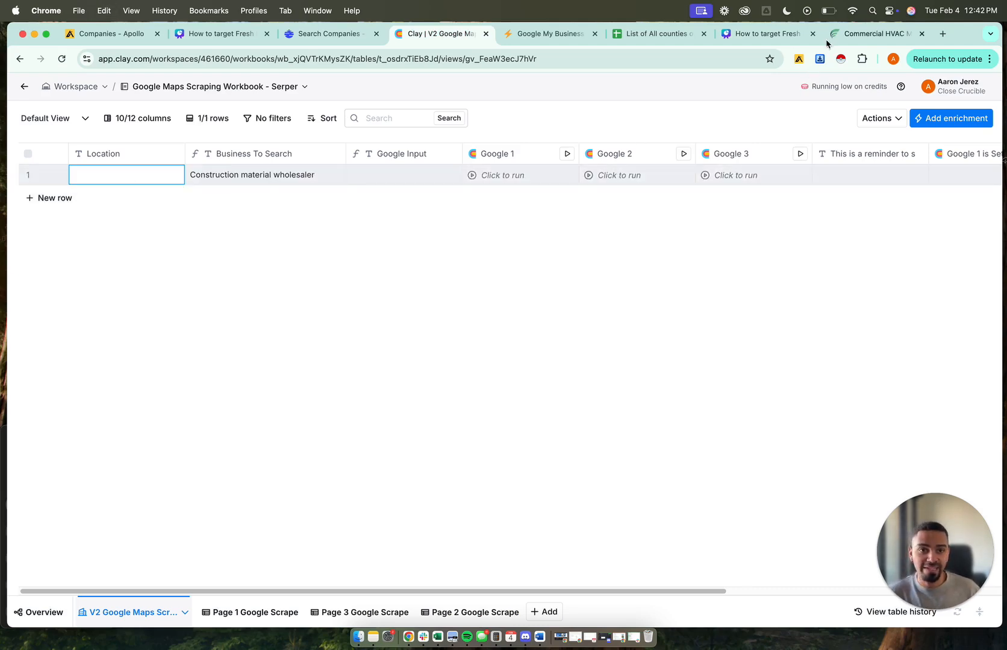
Copy Stark County, North Dakota, United States from the county spreadsheet into the new Clay row's Location
key(super+6)
click(88, 179)
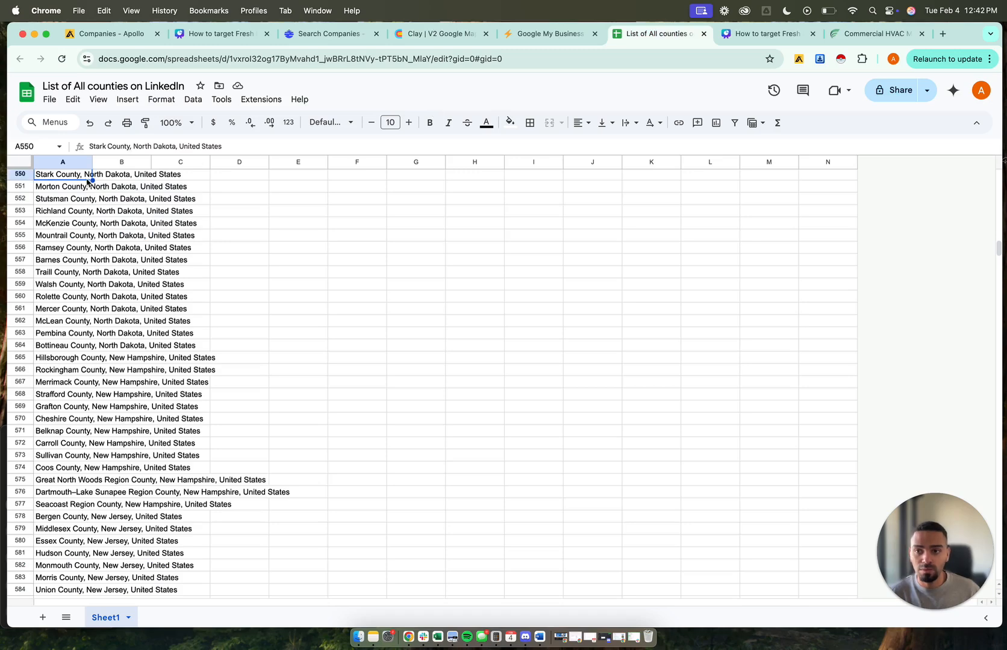
key(super+c)
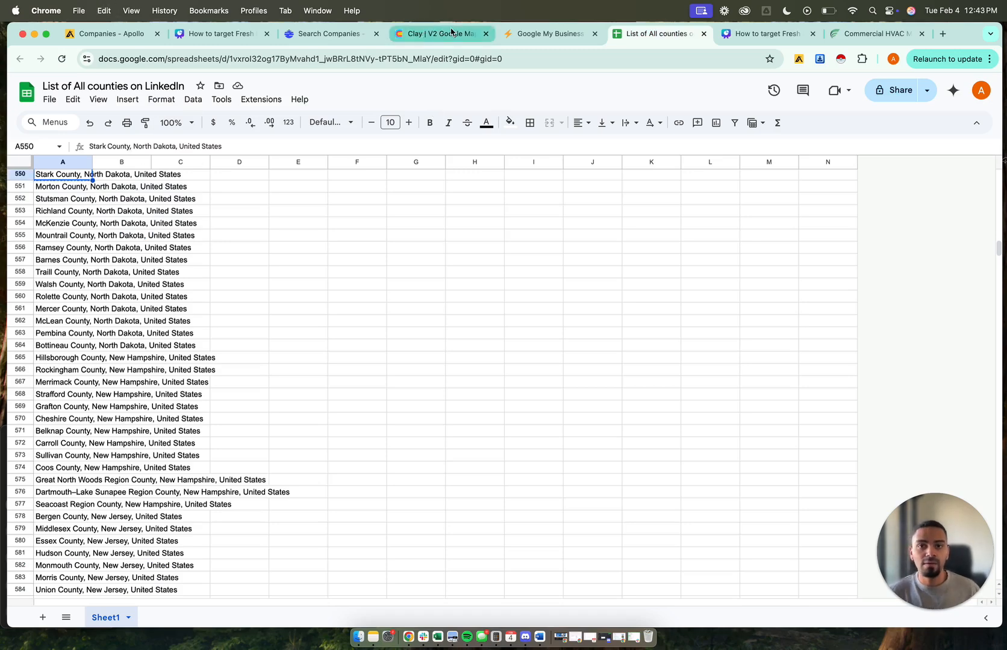
click(433, 36)
drag(433, 36, 545, 36)
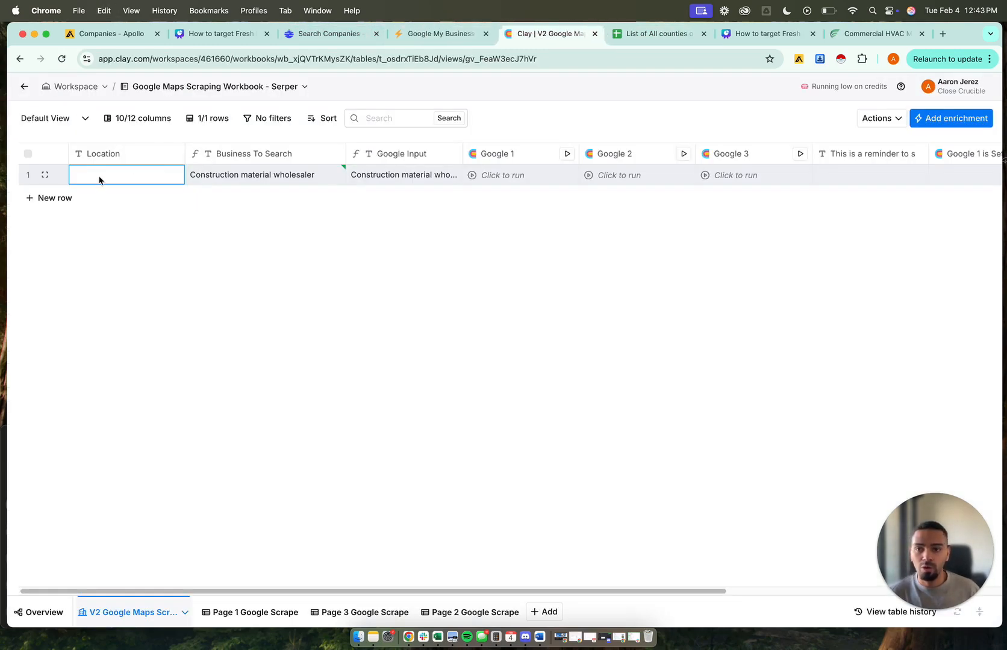
key(super+v)
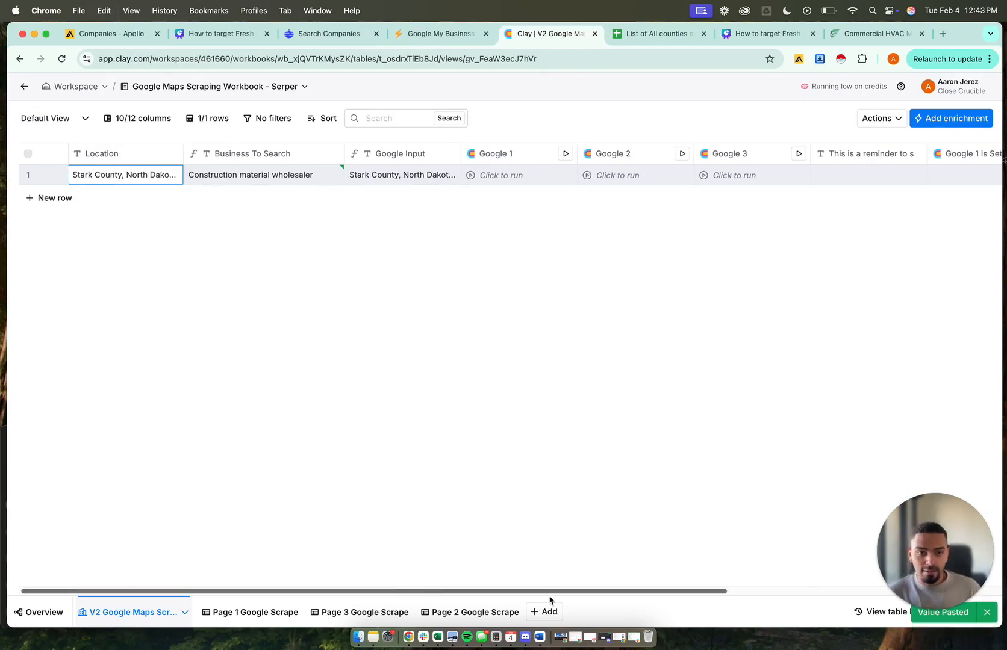
Examine the Google 1 column's HTTP API settings, including its account, method, endpoint, body and headers
scroll(554, 598, right, 6)
scroll(422, 580, left, 6)
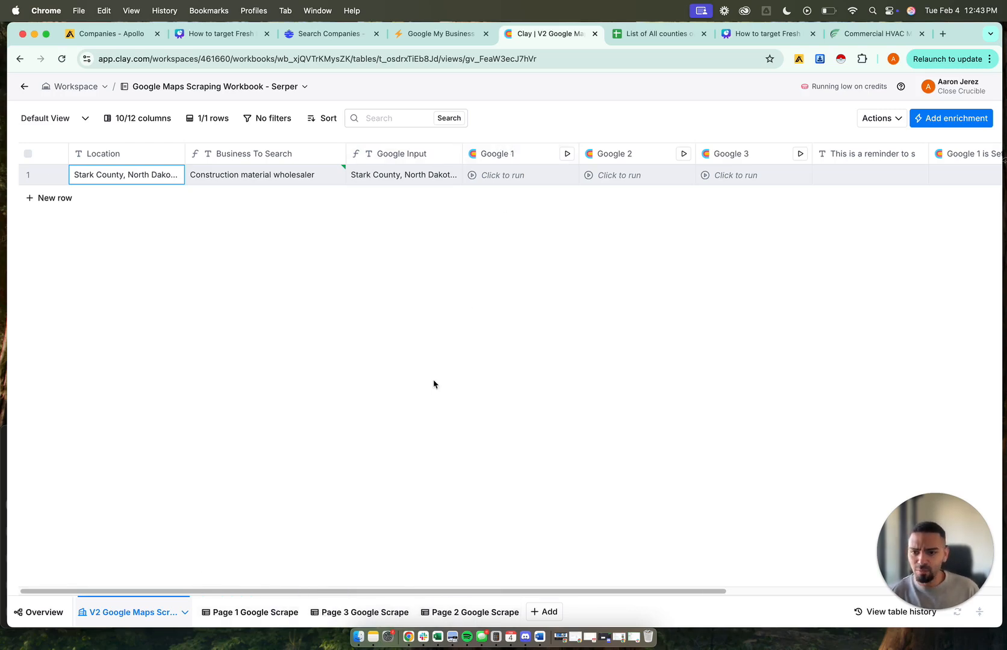
drag(402, 589, 267, 550)
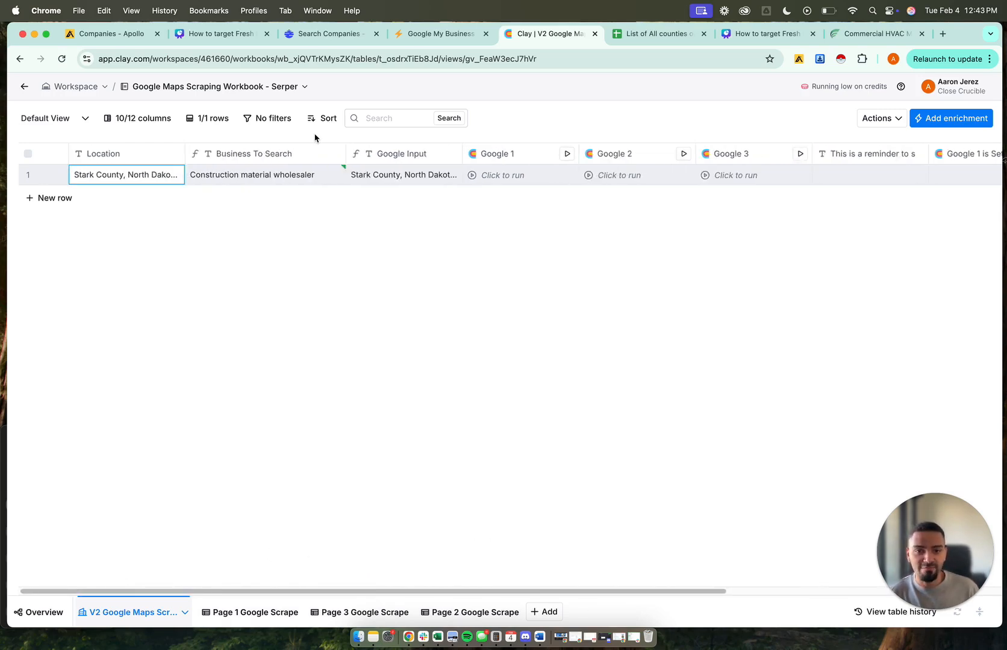
click(503, 158)
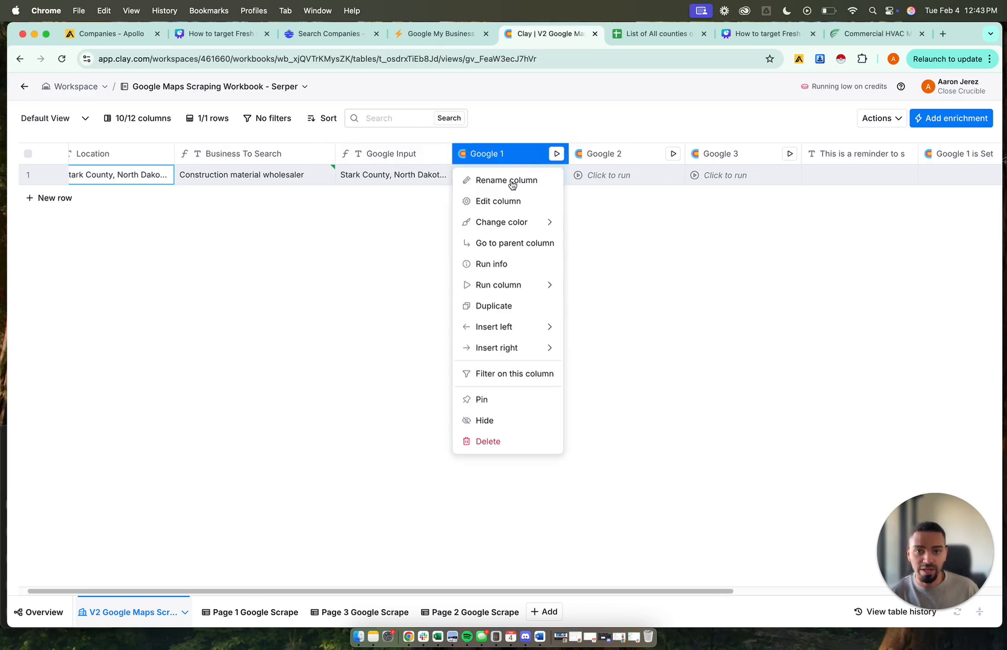
click(509, 202)
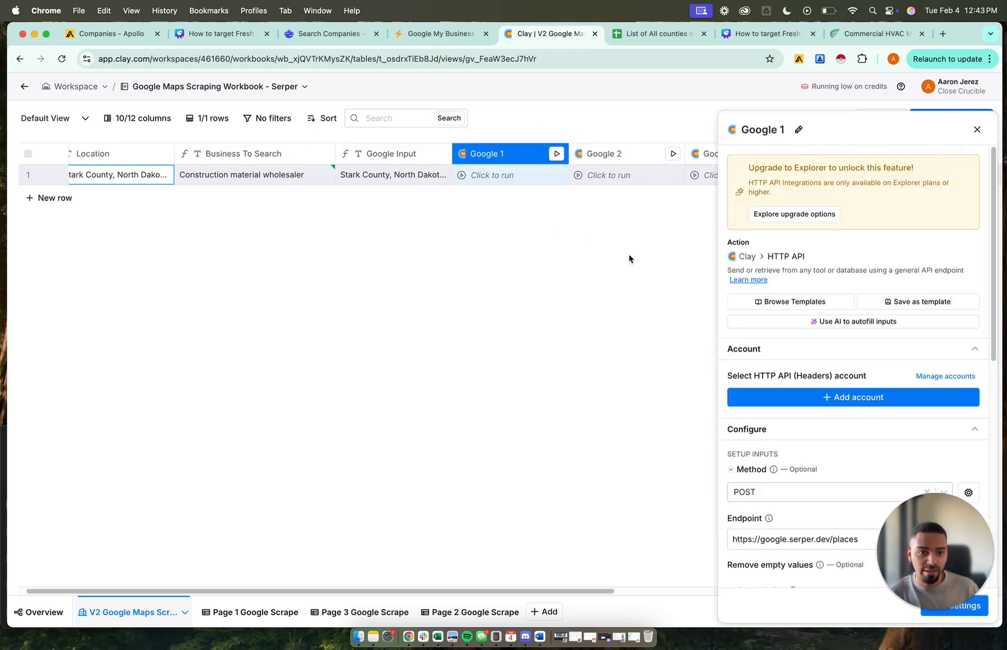
scroll(764, 347, down, 4)
scroll(789, 352, down, 1)
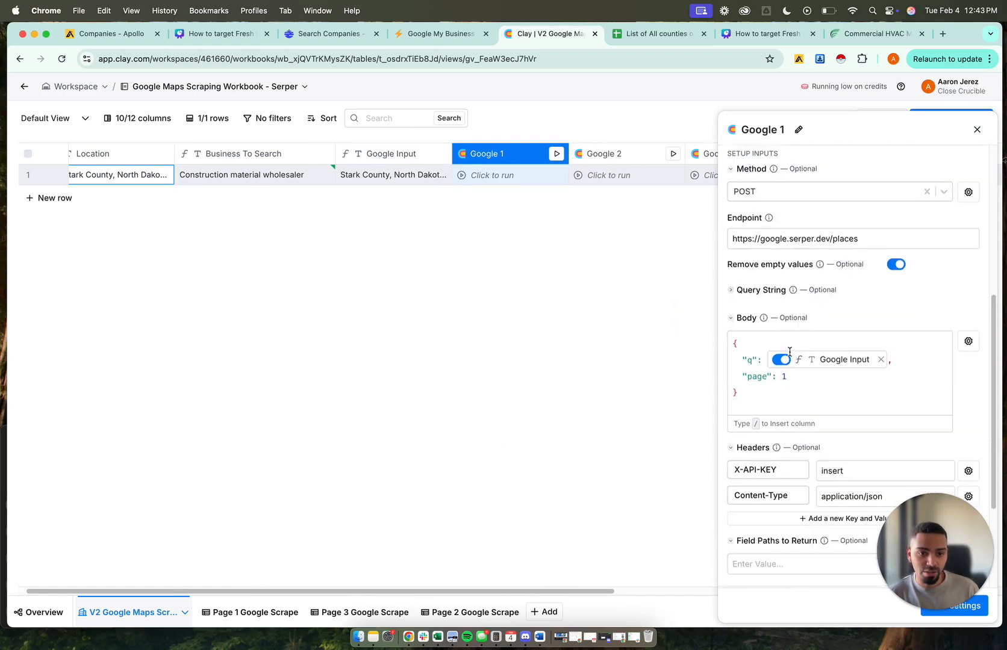
scroll(790, 351, down, 3)
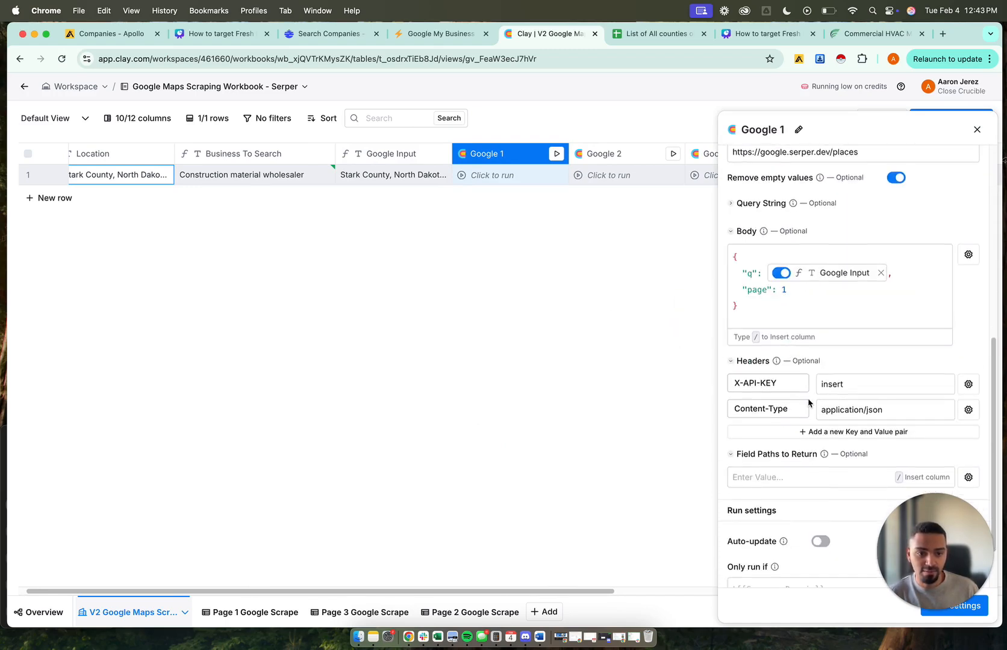
scroll(809, 401, up, 3)
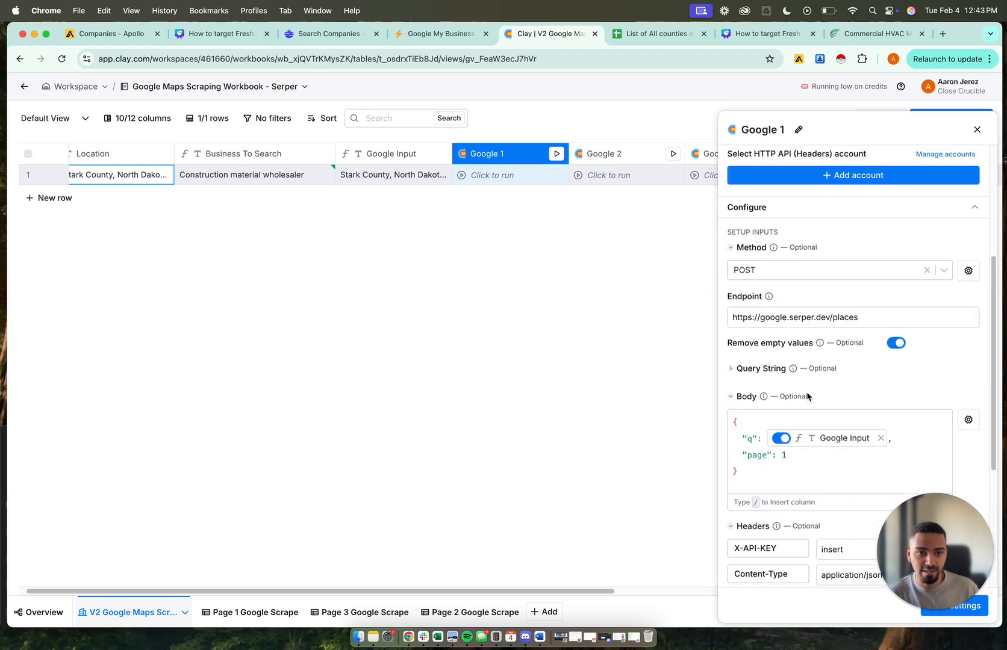
scroll(801, 383, down, 5)
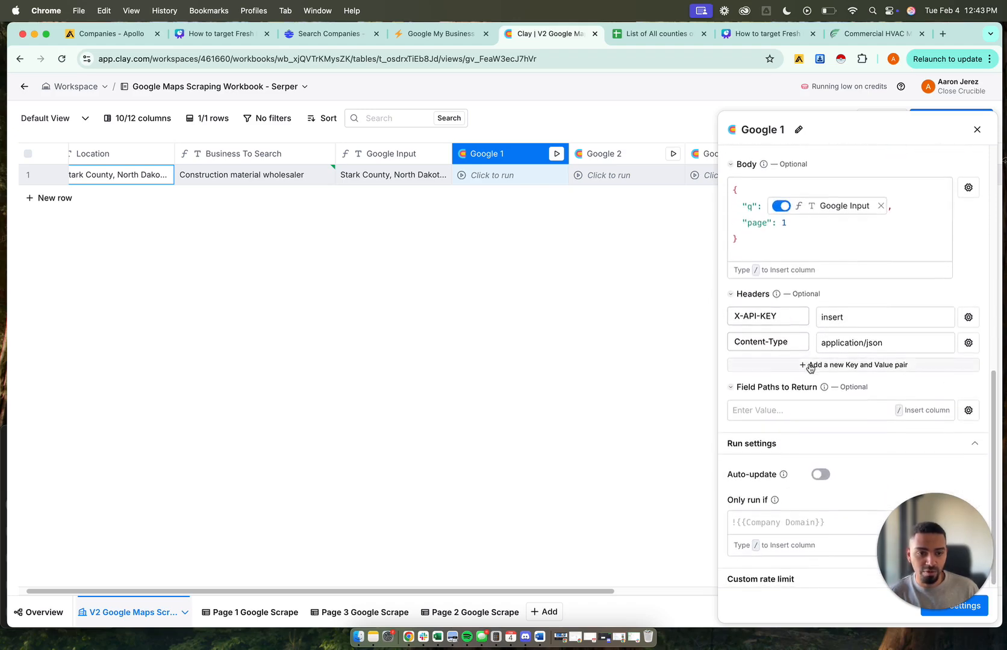
scroll(810, 369, up, 1)
scroll(809, 368, up, 10)
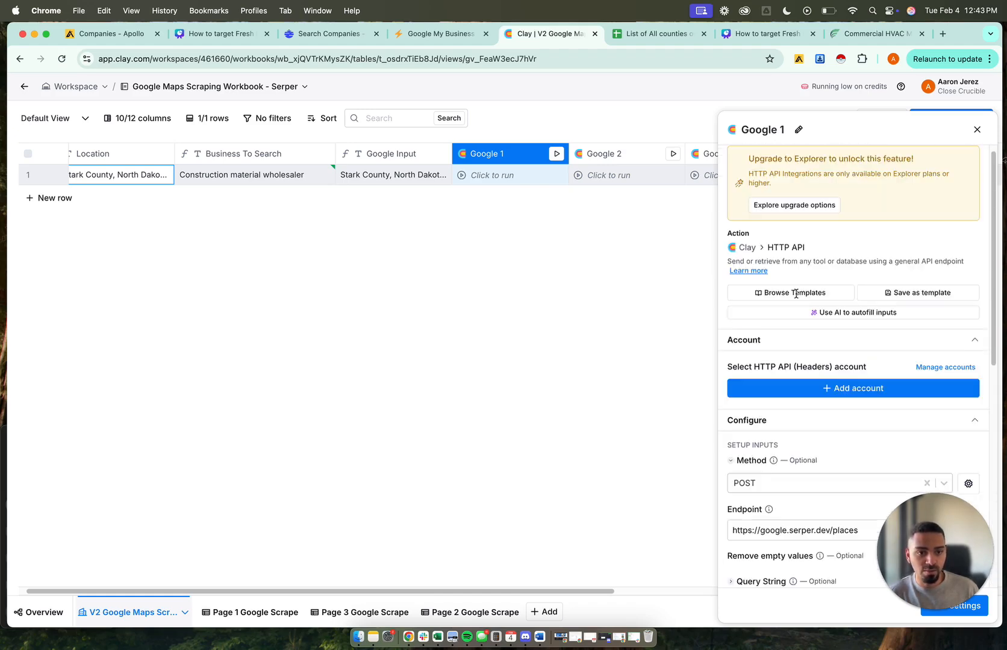
scroll(796, 295, up, 1)
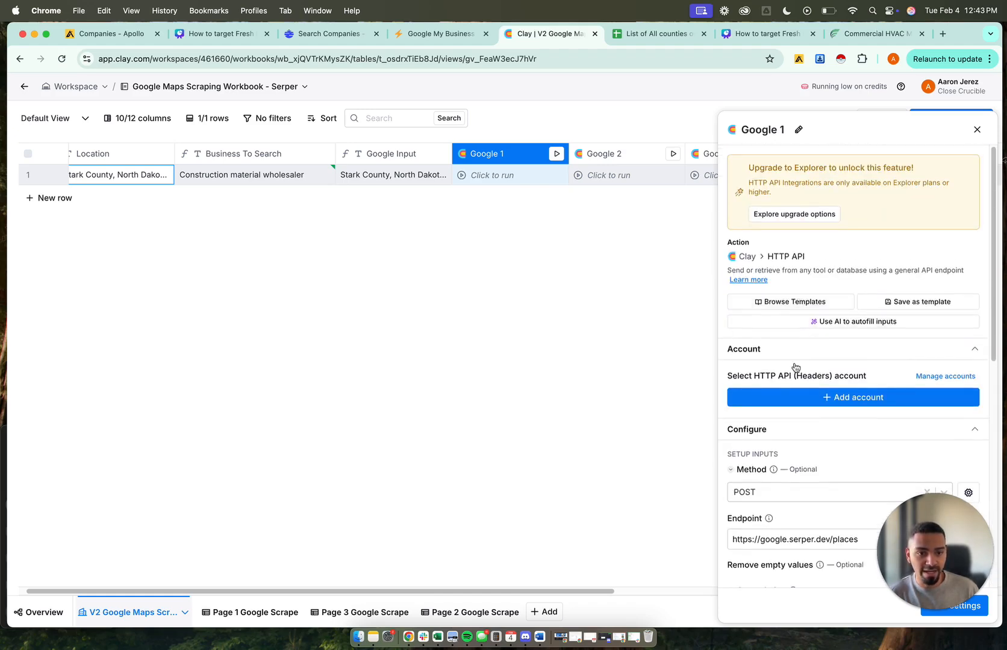
scroll(783, 447, down, 10)
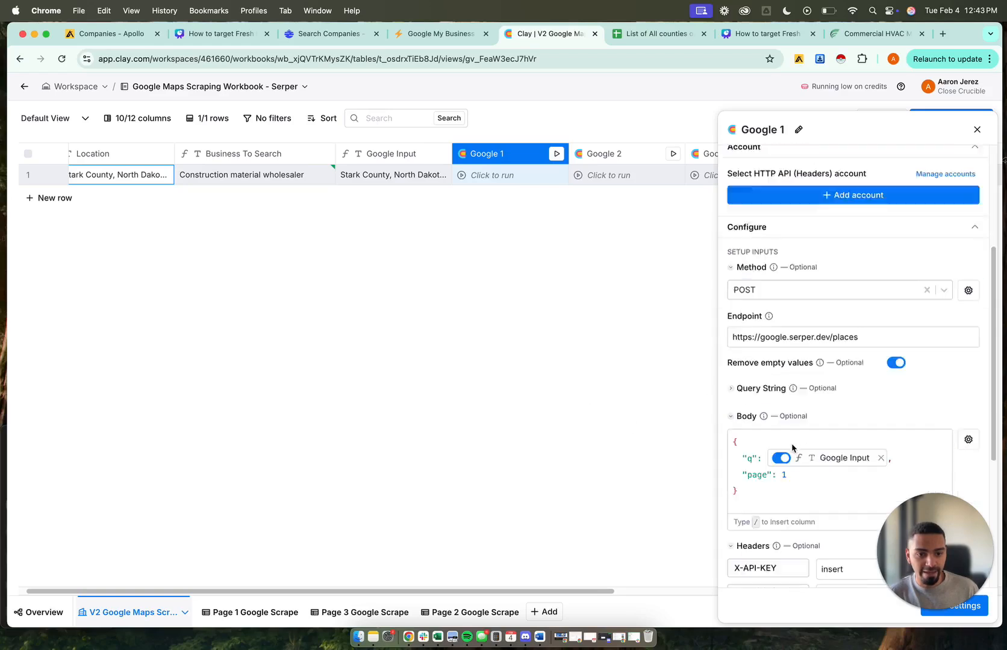
Close the Google 1 settings and run the Google 1 column for the Stark County row
click(492, 352)
click(556, 154)
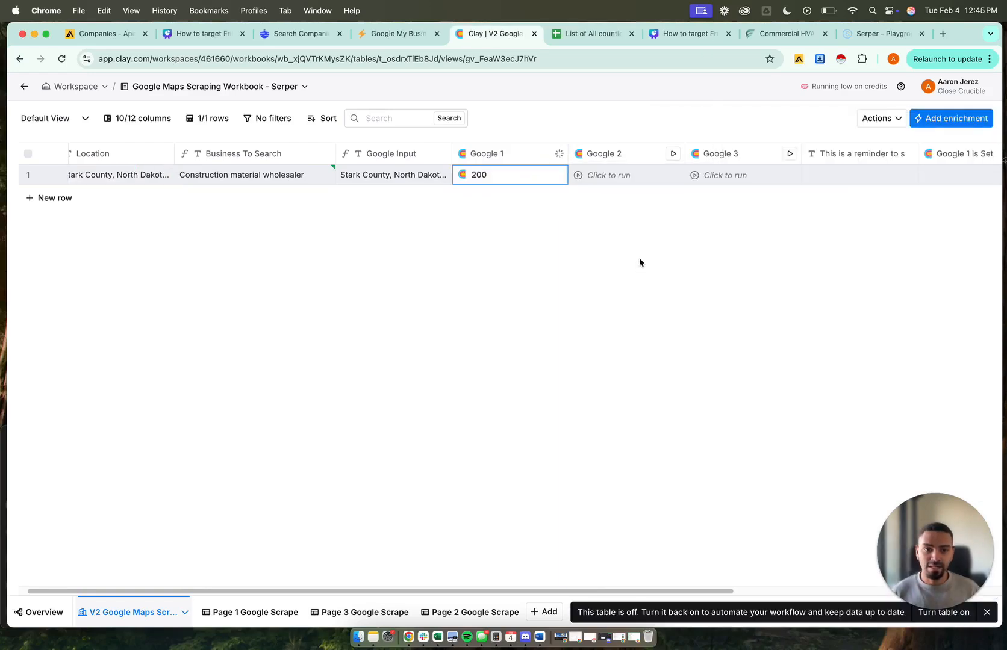
Inspect the Google 1 result for the Stark County row, expanding its Places list and the second business's details
click(481, 179)
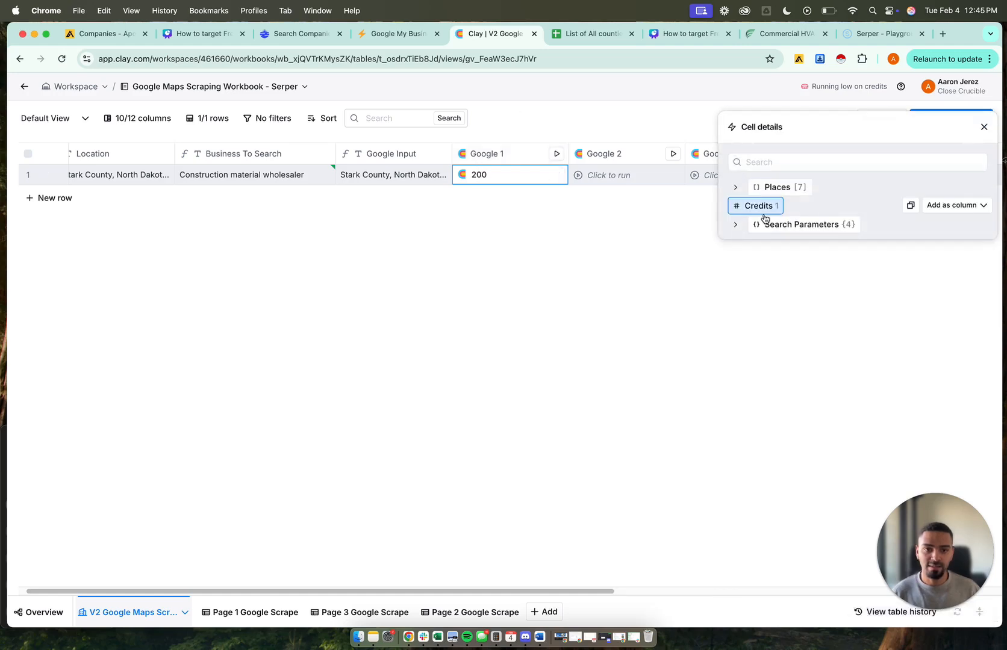
click(735, 188)
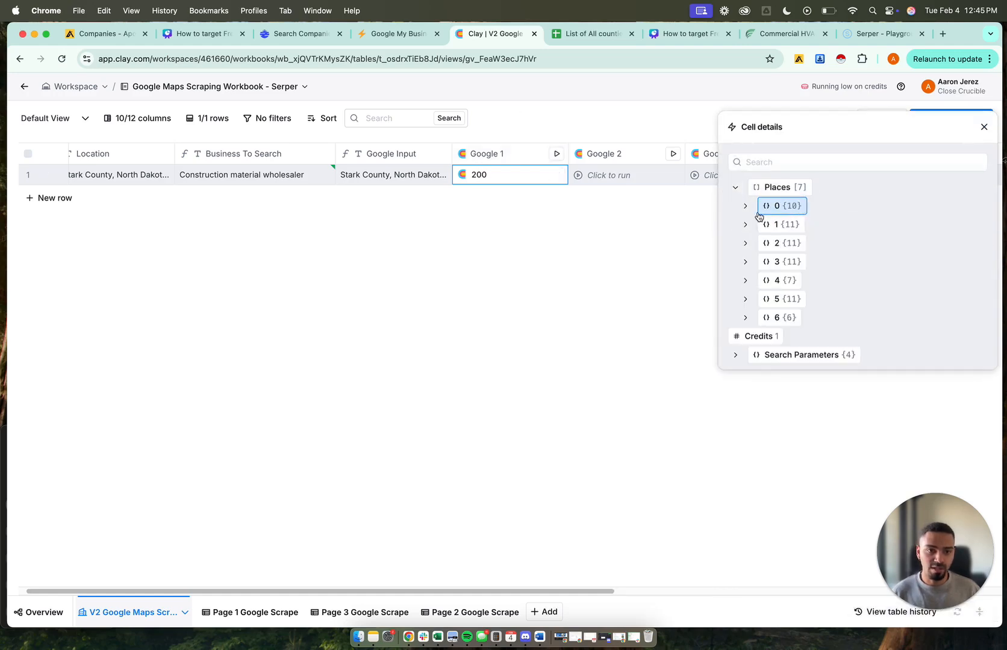
click(745, 225)
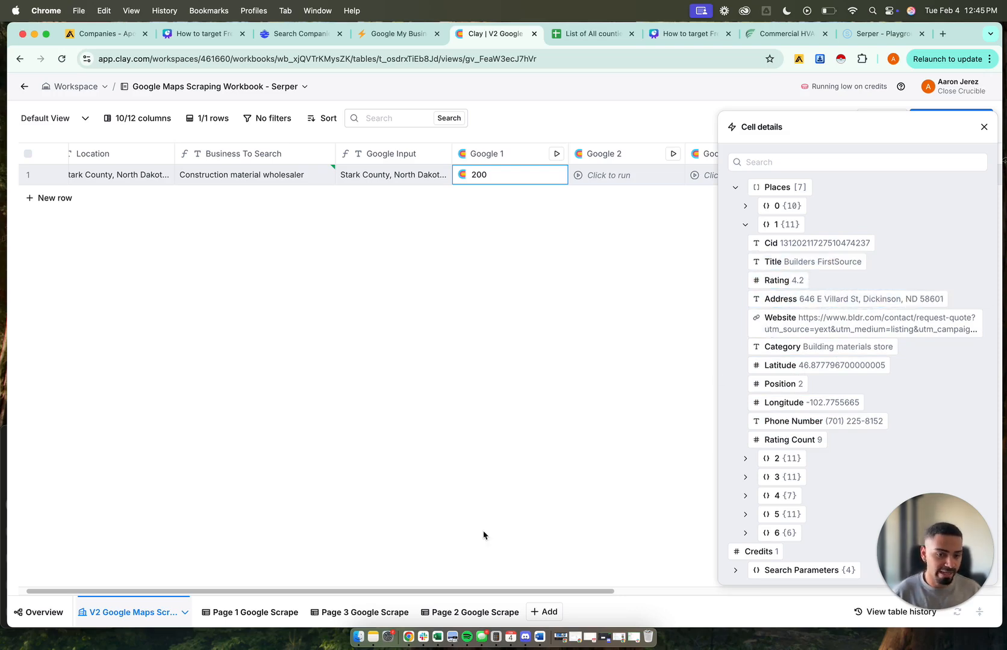
Look over the Page 1 Google Scrape table's columns and return to the V2 Google Maps Scraping table
click(227, 613)
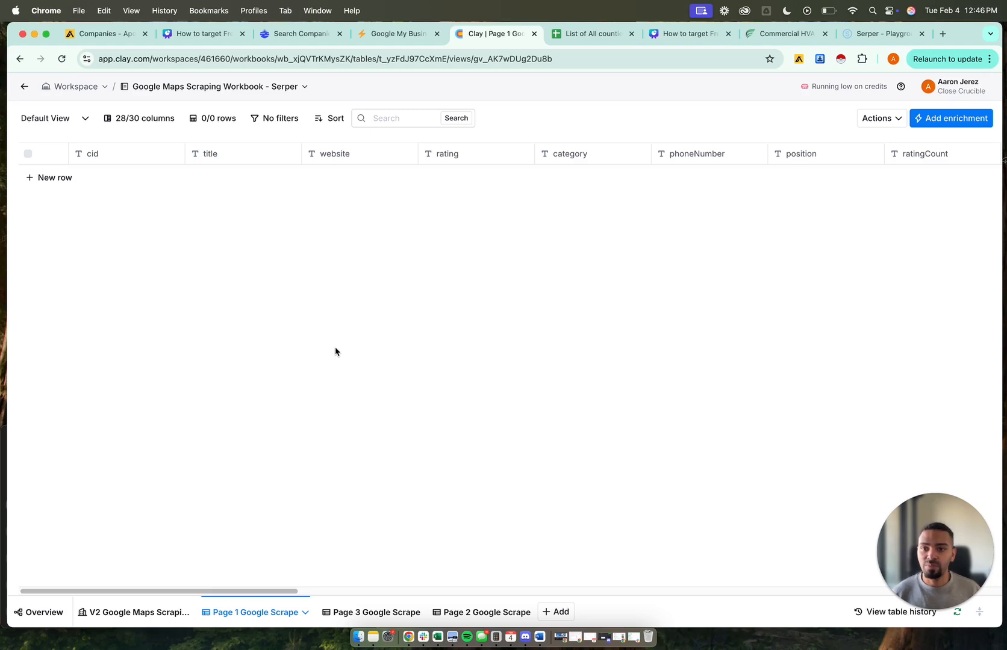
drag(263, 592, 163, 606)
click(151, 612)
Set up an action that writes each item of the Google 1 result's Places list to a new row in another table
click(493, 176)
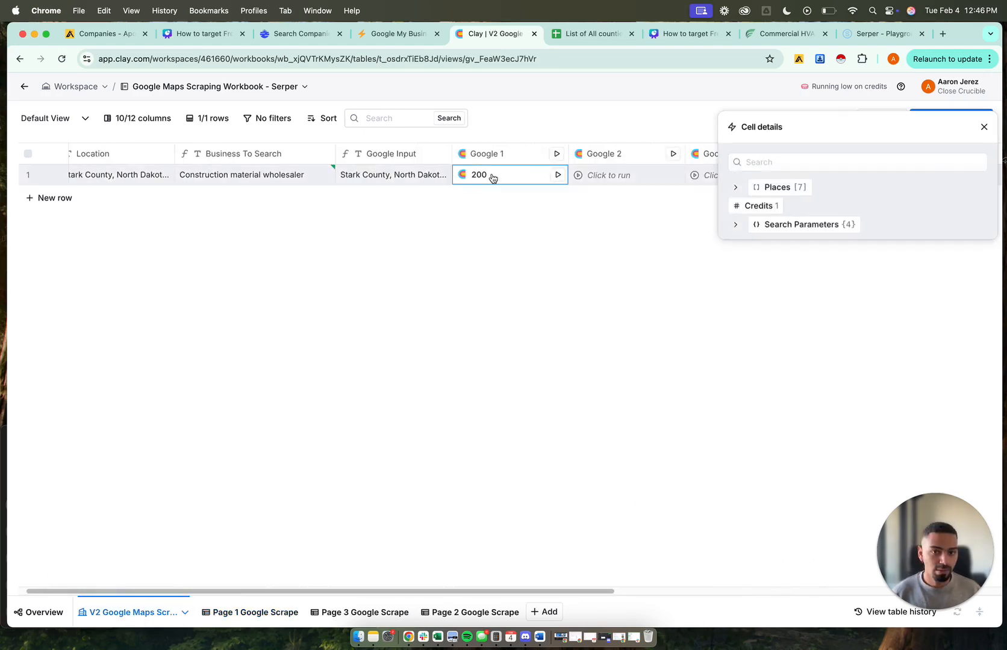
click(731, 205)
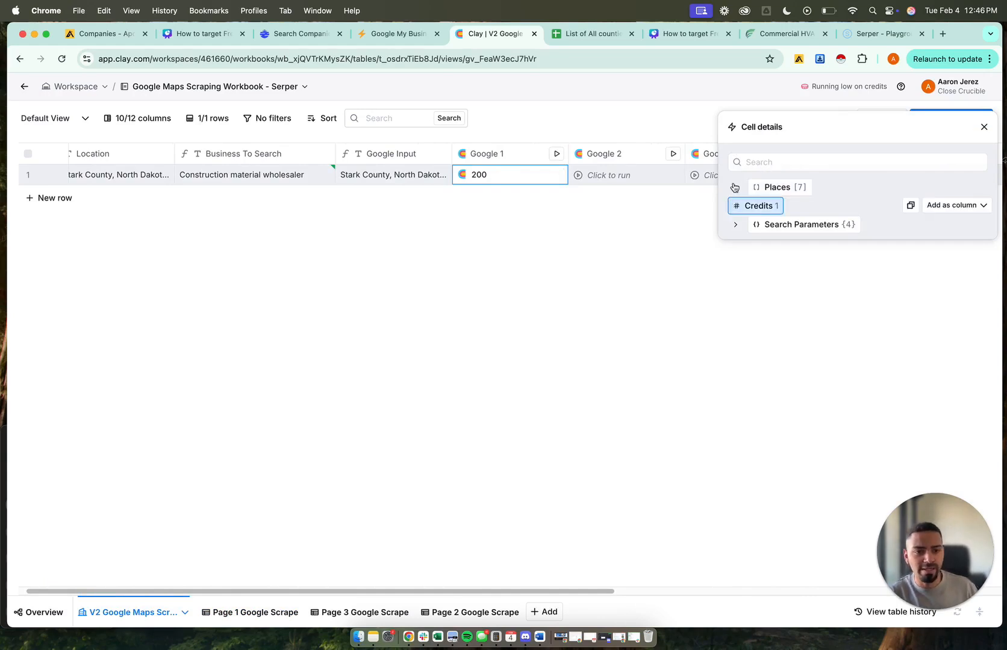
click(735, 187)
click(735, 188)
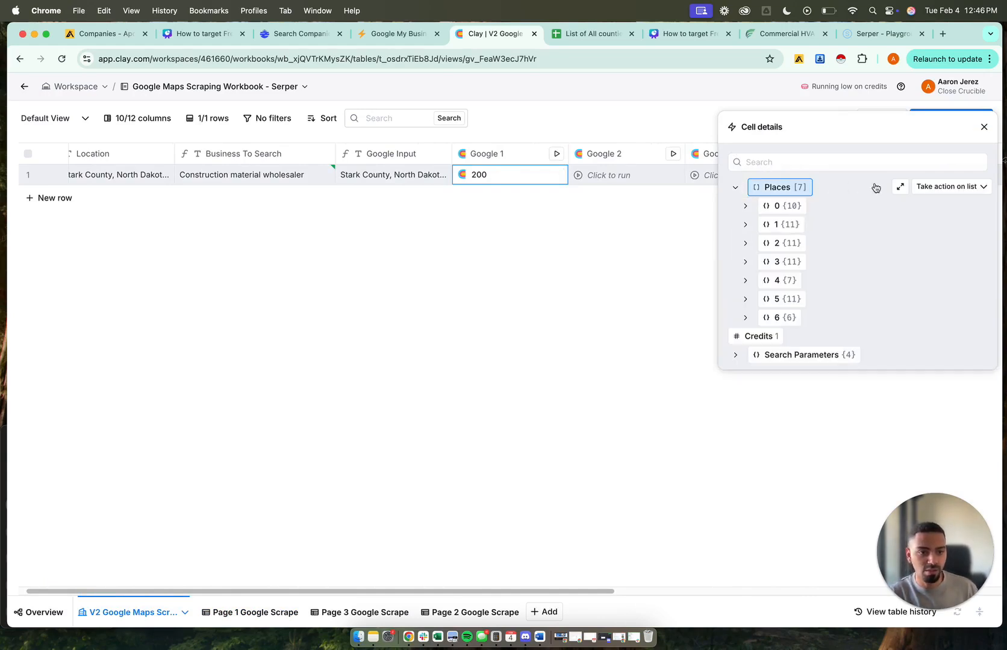
click(953, 190)
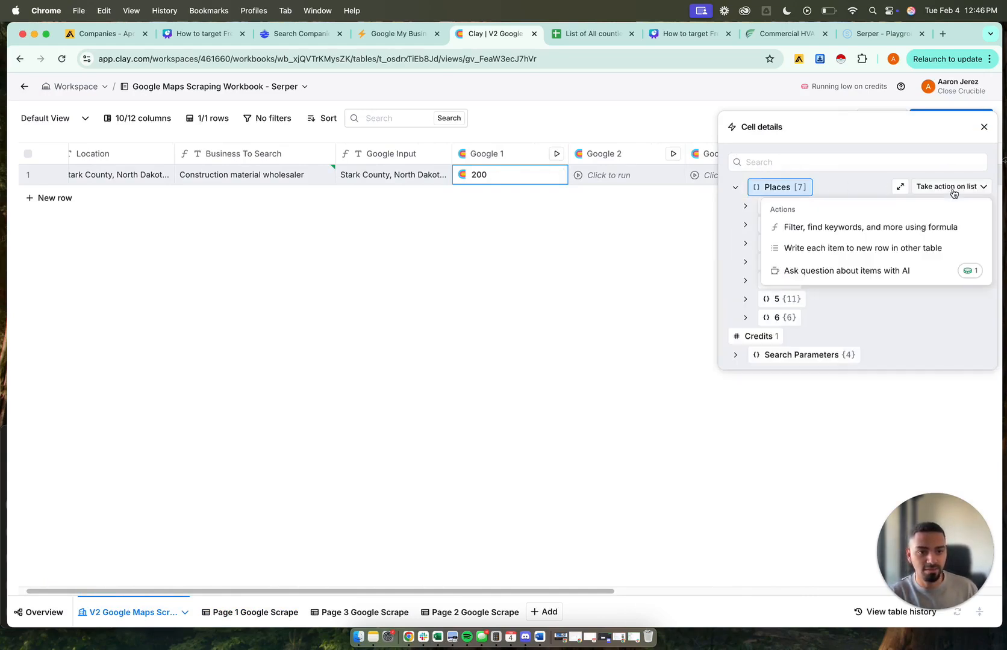
click(852, 254)
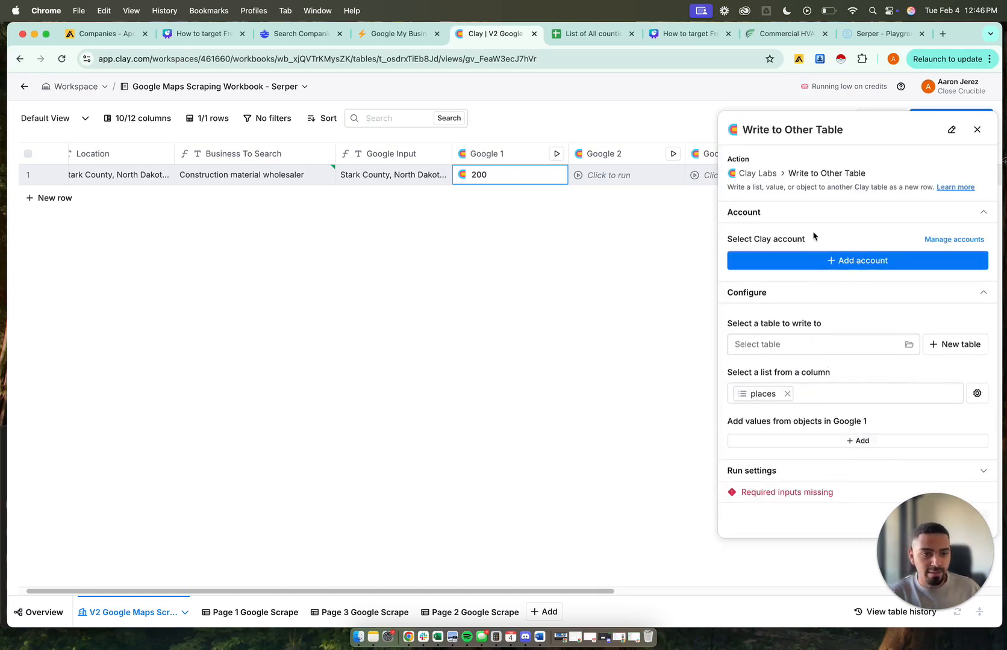
Choose Page 1 Google Scrape as the destination table of the Write to Other Table action
click(821, 355)
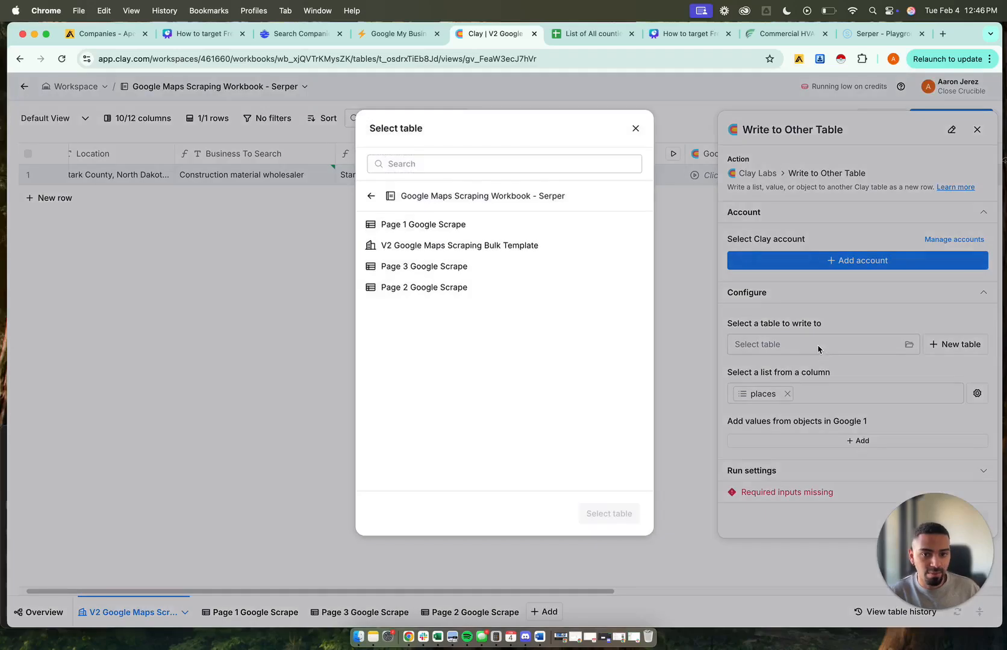
click(513, 226)
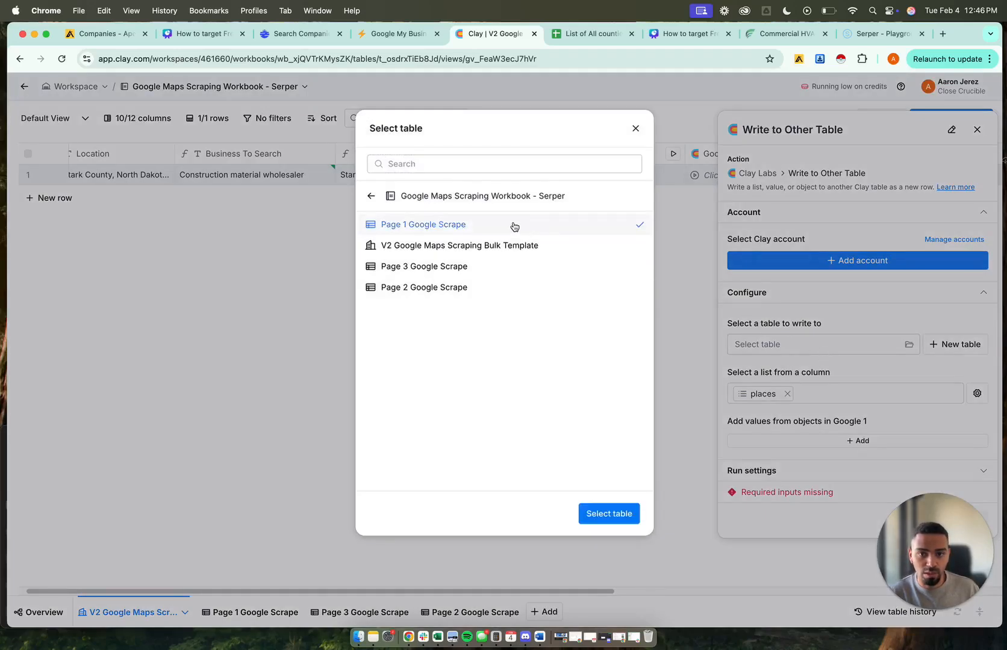
click(608, 514)
Add three value mappings from Google 1, map rating to the rating column of Page 1 Google Scrape, and review the mapped fields
click(811, 446)
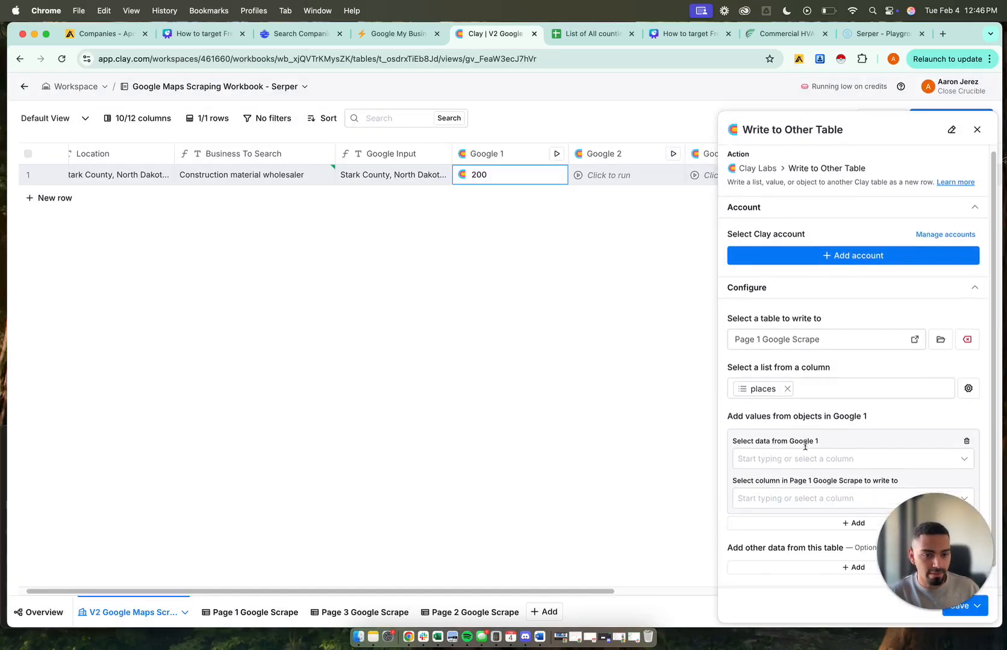
scroll(807, 457, down, 1)
click(812, 504)
scroll(807, 500, down, 3)
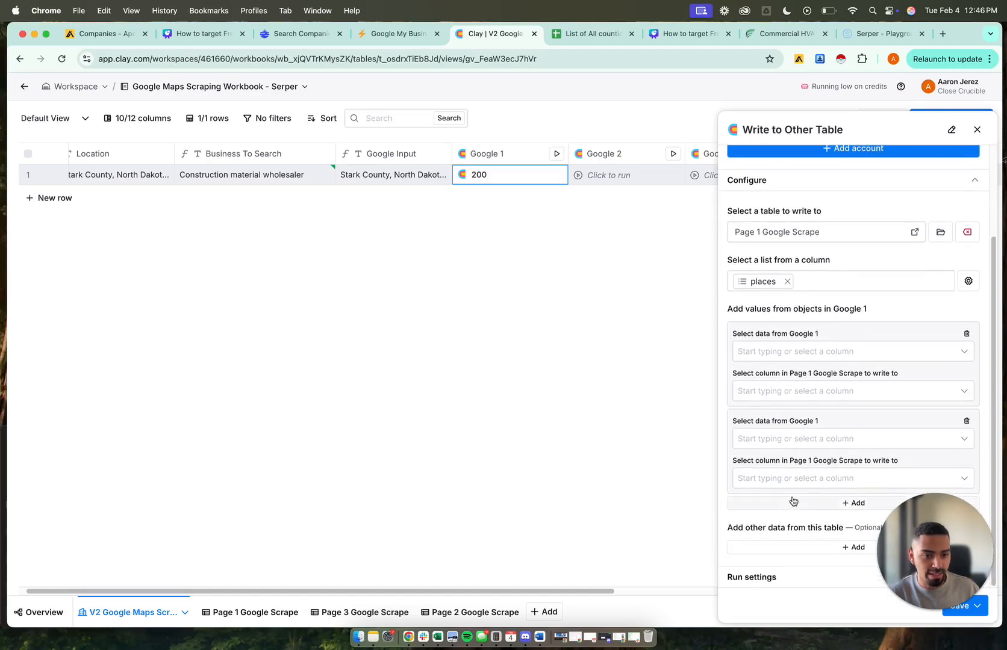
click(794, 503)
click(786, 359)
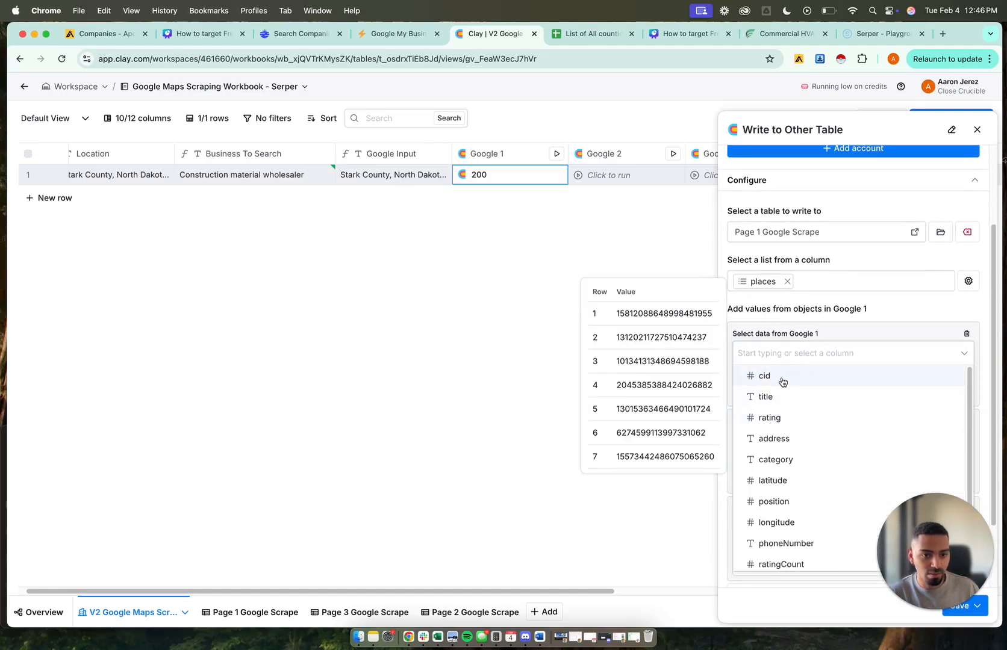
click(782, 418)
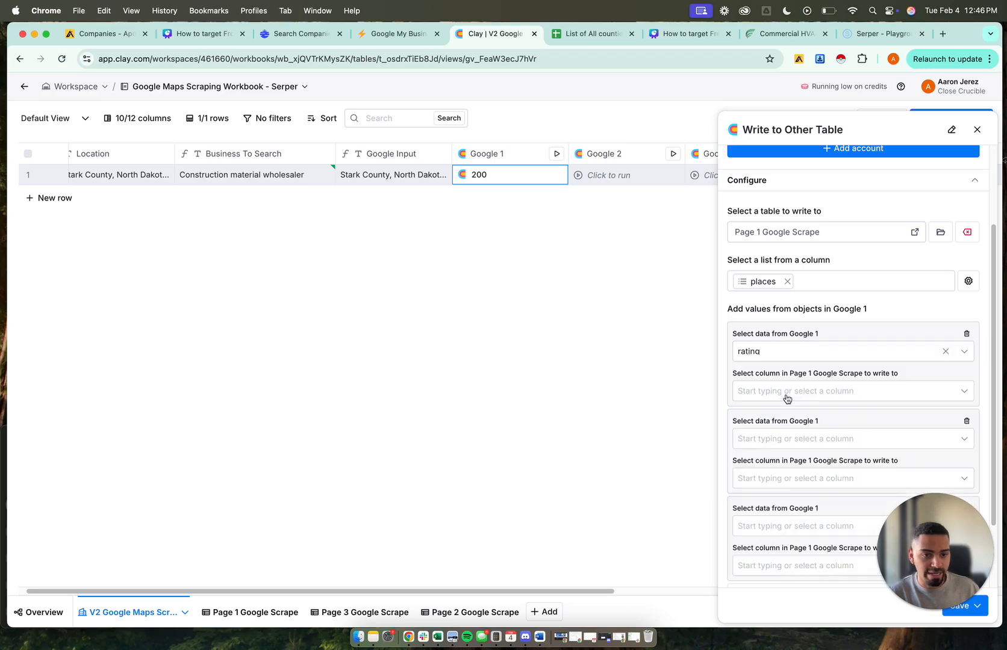
click(777, 398)
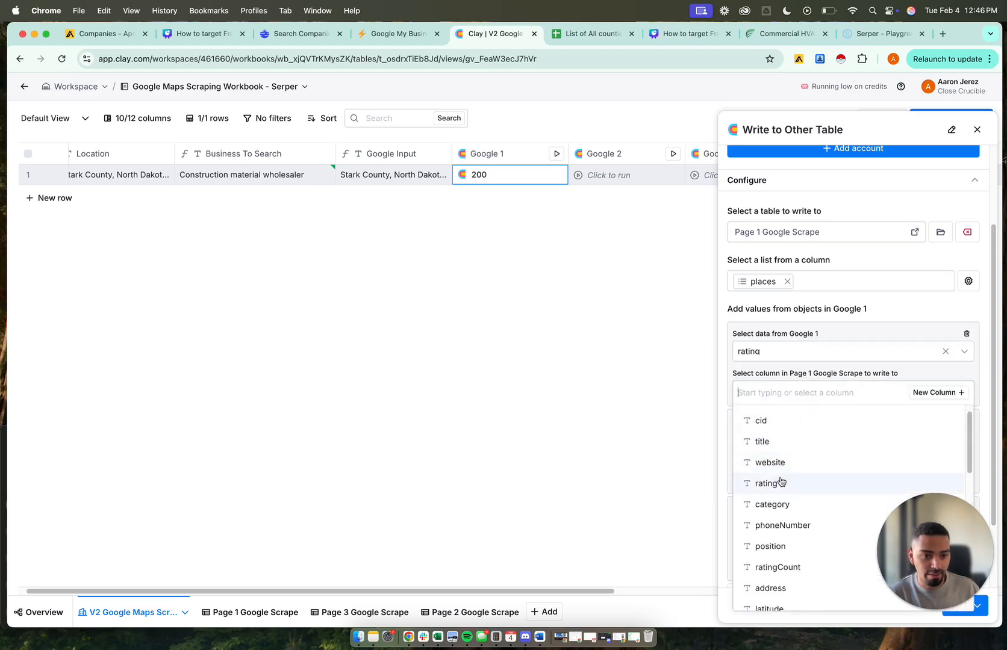
click(771, 494)
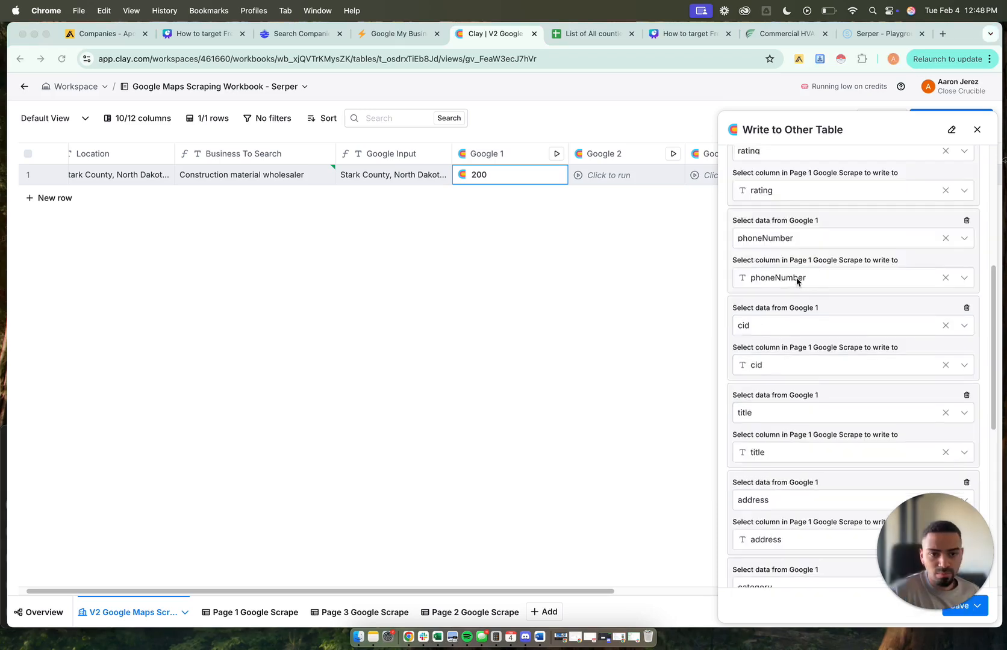
scroll(796, 280, down, 5)
scroll(797, 280, down, 3)
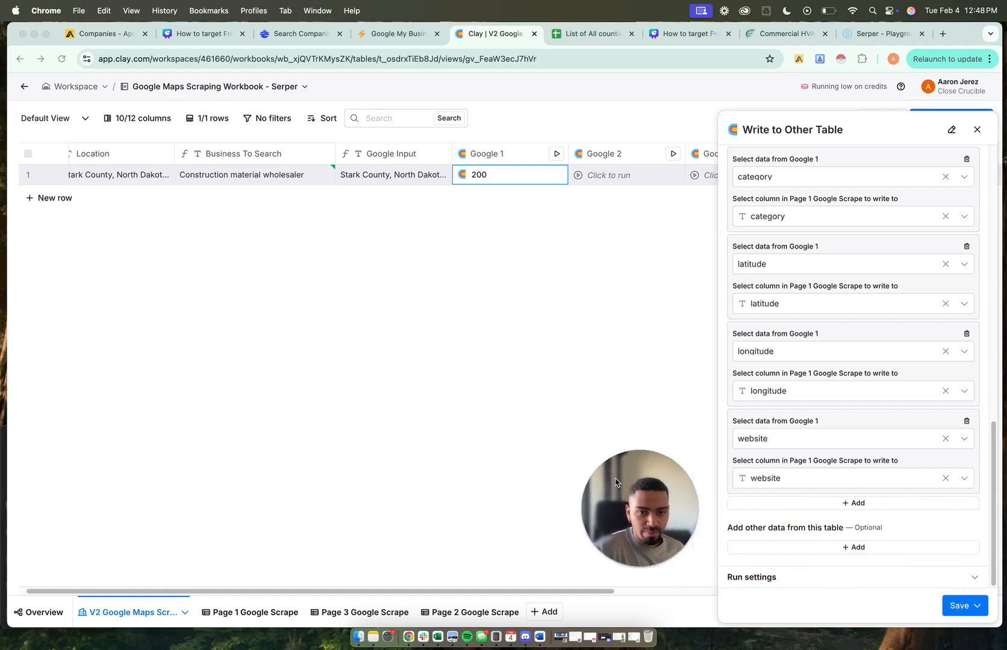
Examine the business rows and email columns in the Page 1 Google Scrape table, and return to the V2 Google Maps Scraping table
click(244, 613)
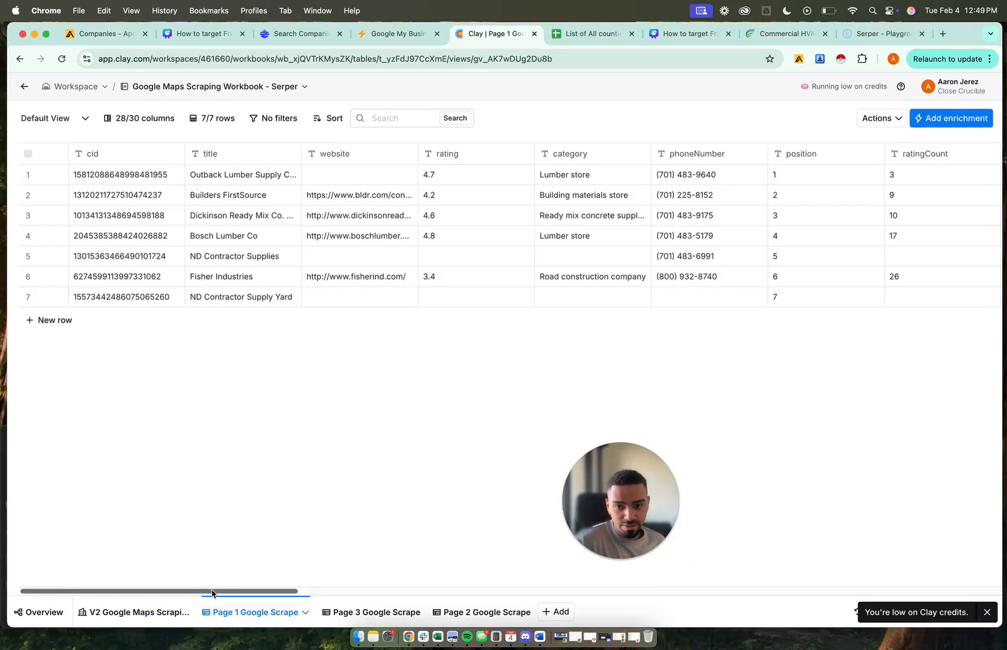
drag(213, 594, 753, 585)
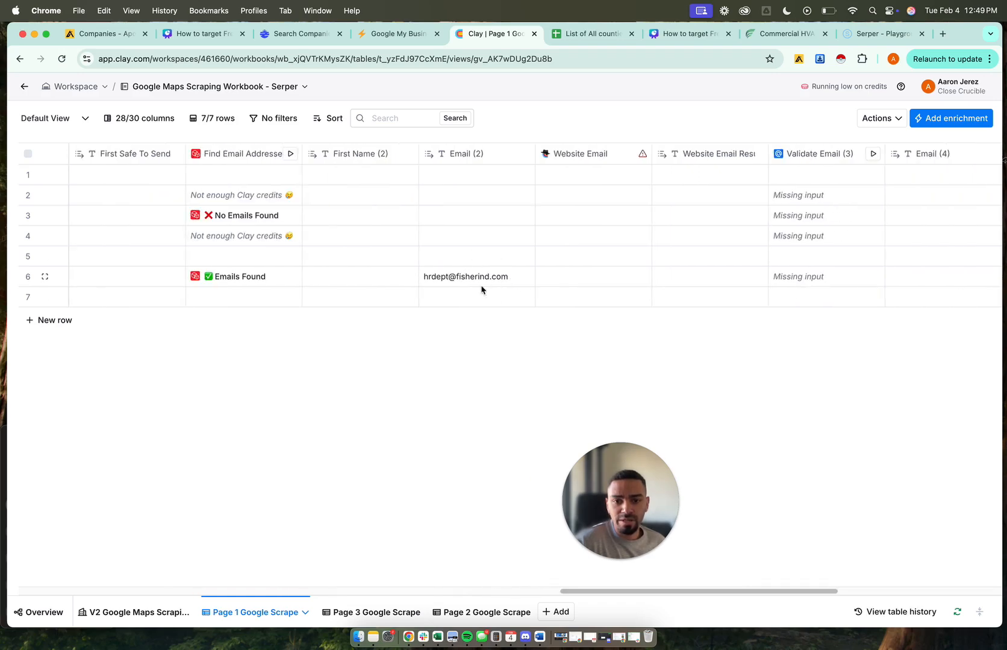
click(150, 611)
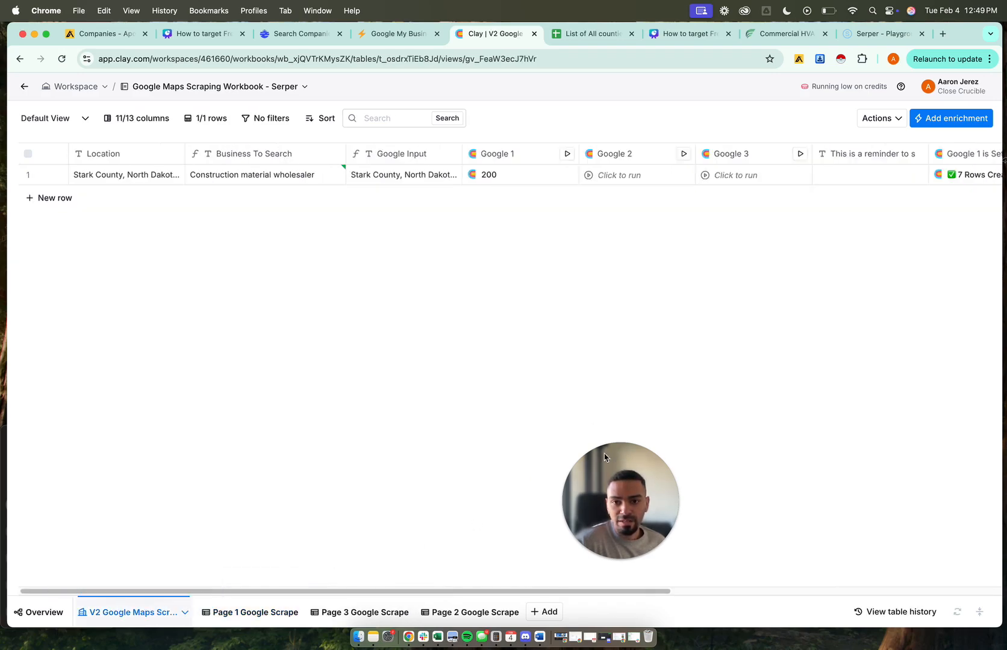